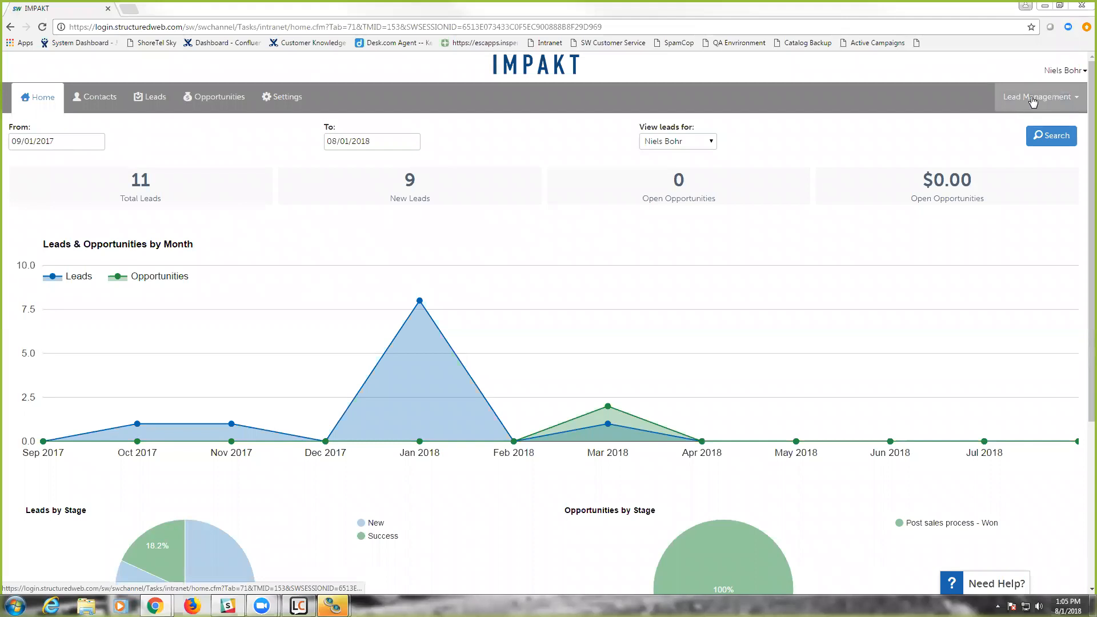
- Open the lead settings page showing the task work flow
left_click(1022, 101)
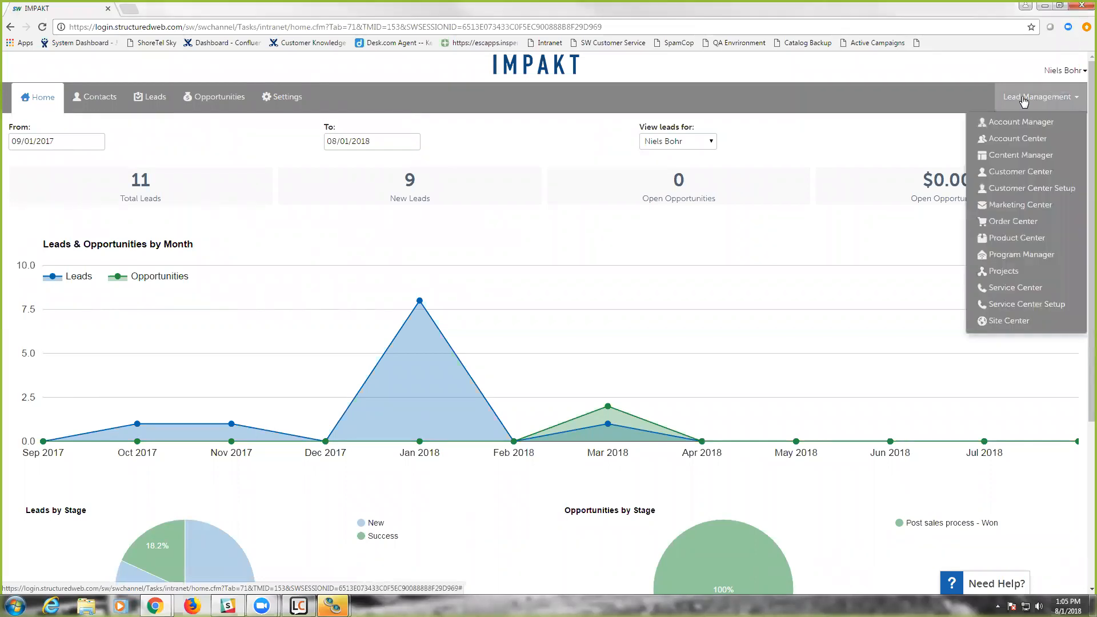
left_click(926, 100)
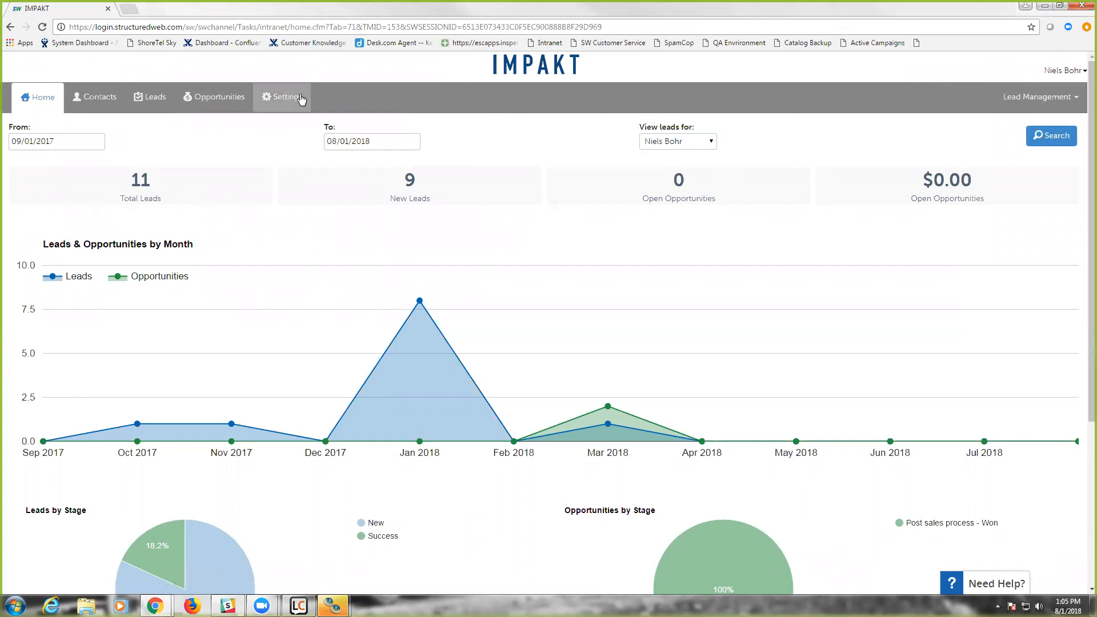
left_click(277, 101)
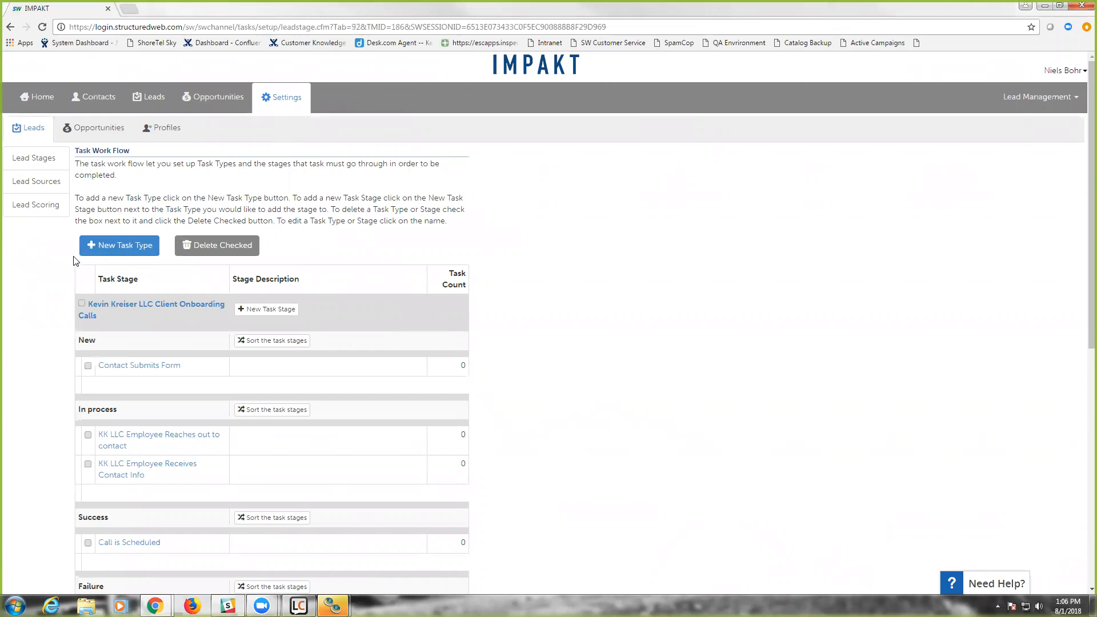
- Create a new task type named "Wayne Enterprises Client Call" and save it
left_click(111, 254)
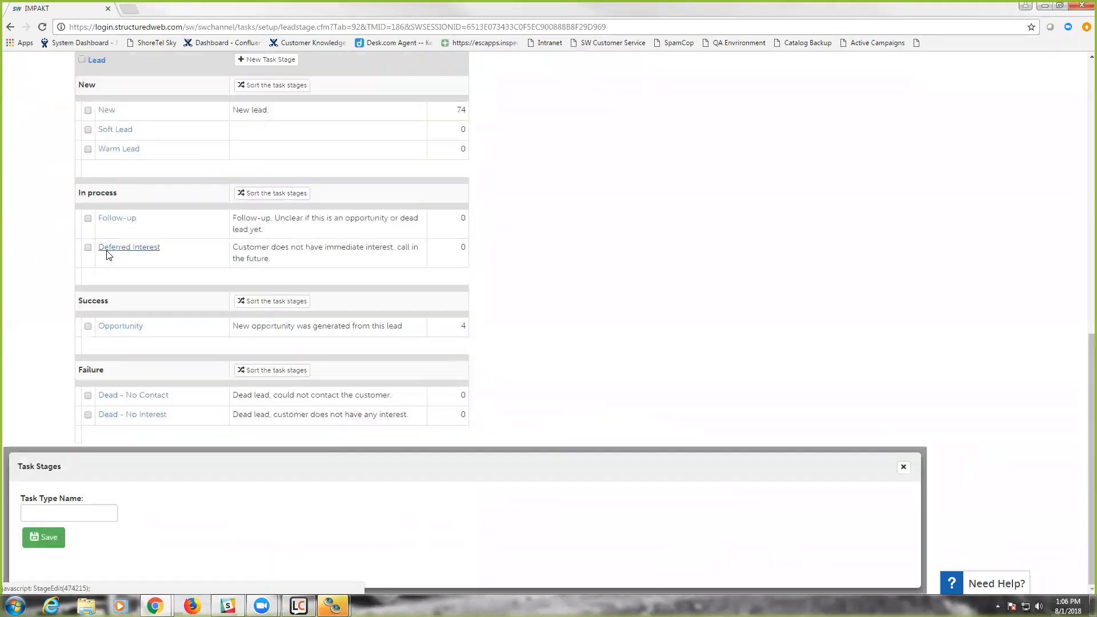
left_click(86, 513)
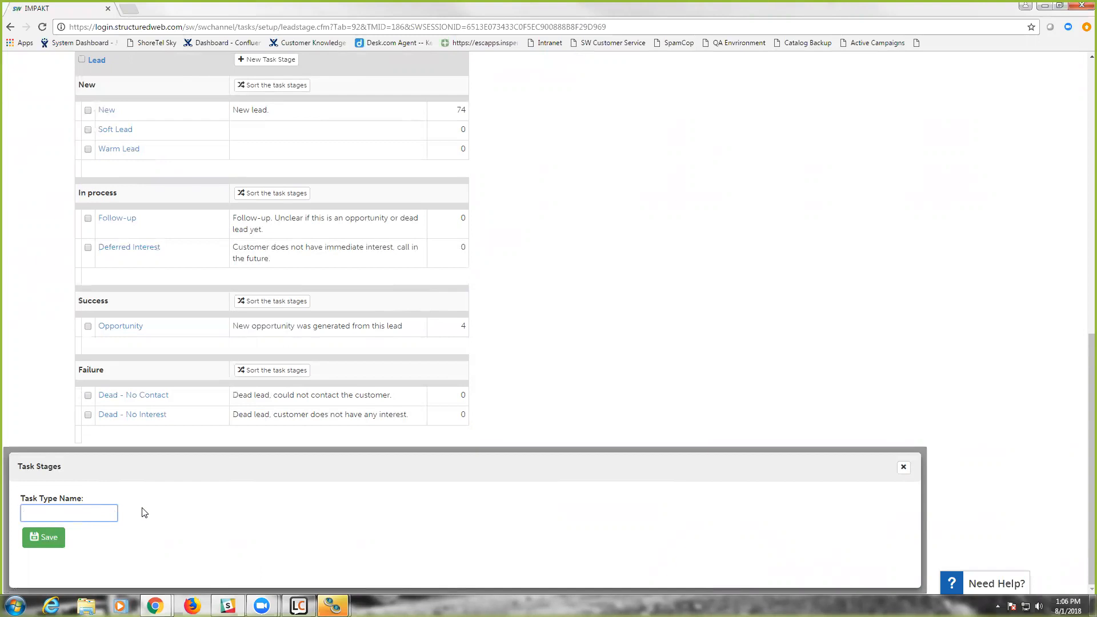
type("Wayne Ente")
type("rprise")
type("s Client Call")
left_click(46, 535)
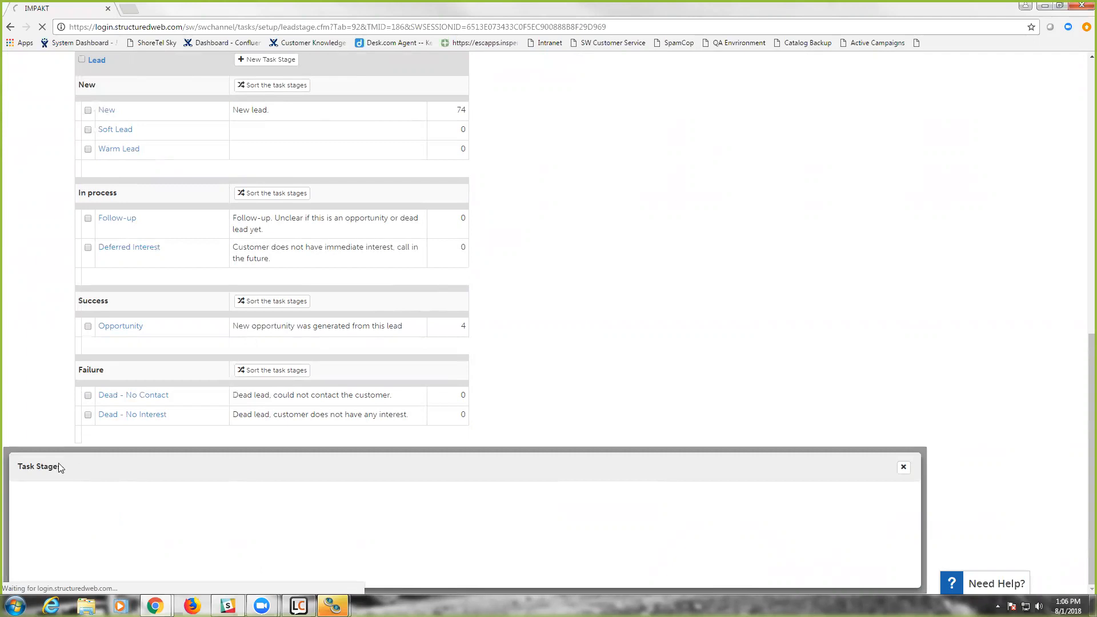
- Add a stage named "Contact Submits Information" in the New group to the Wayne Enterprises Client Call task type
scroll(68, 338, "up", 7)
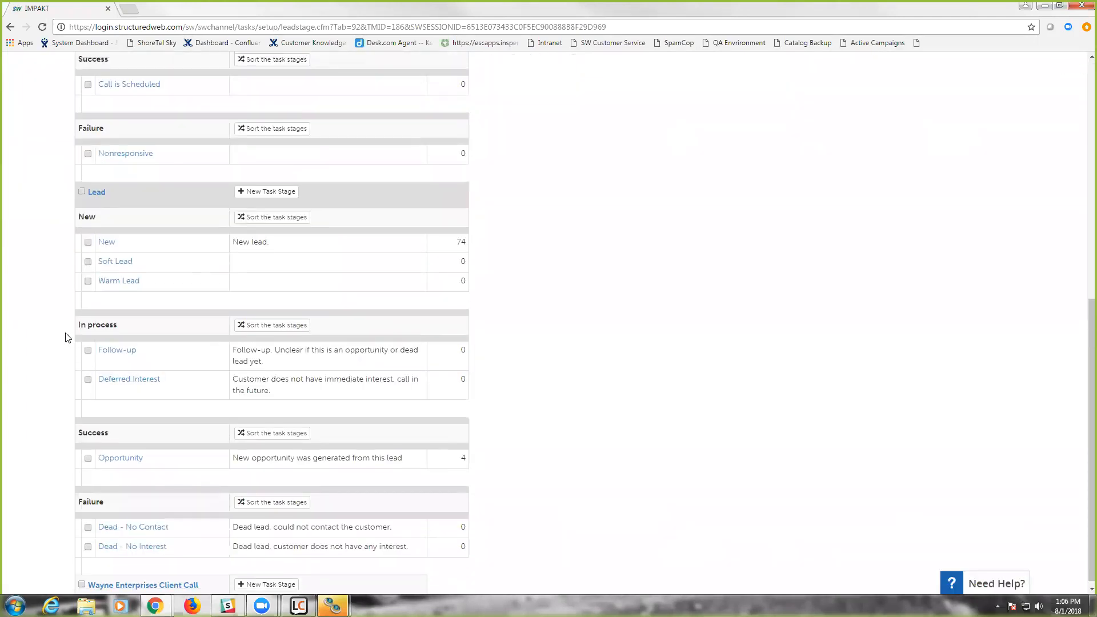
scroll(57, 267, "down", 4)
scroll(57, 267, "down", 3)
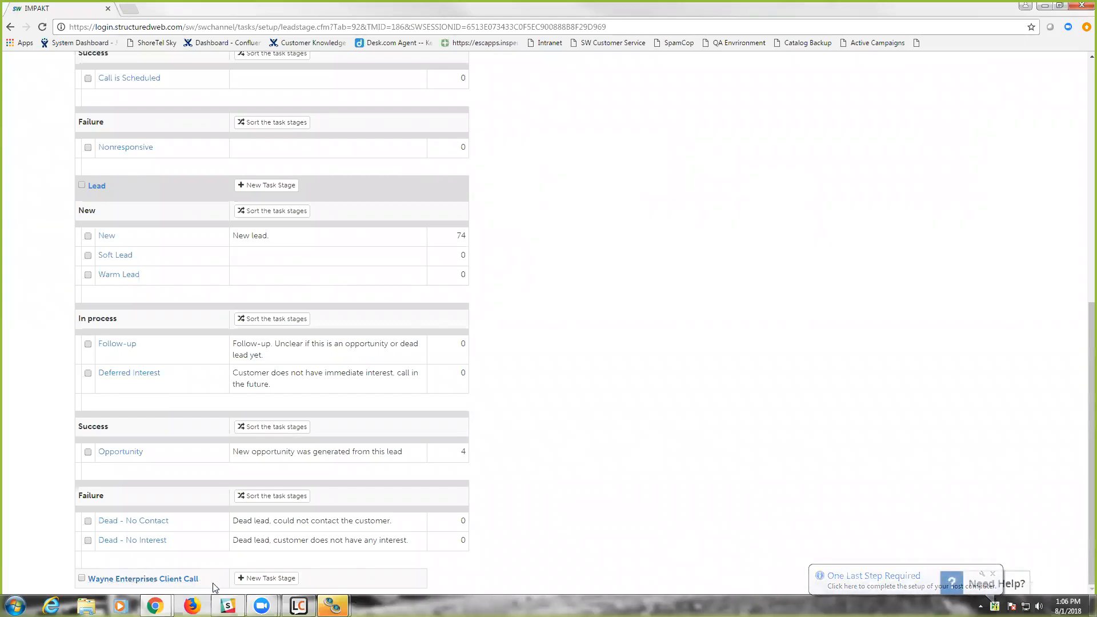
left_click(256, 579)
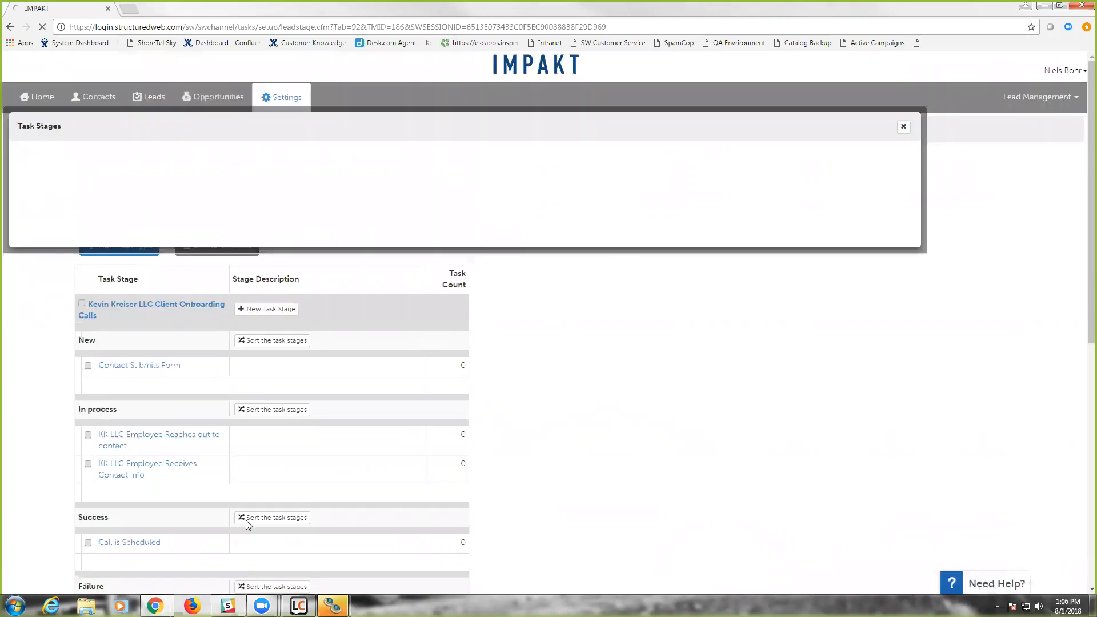
left_click(42, 177)
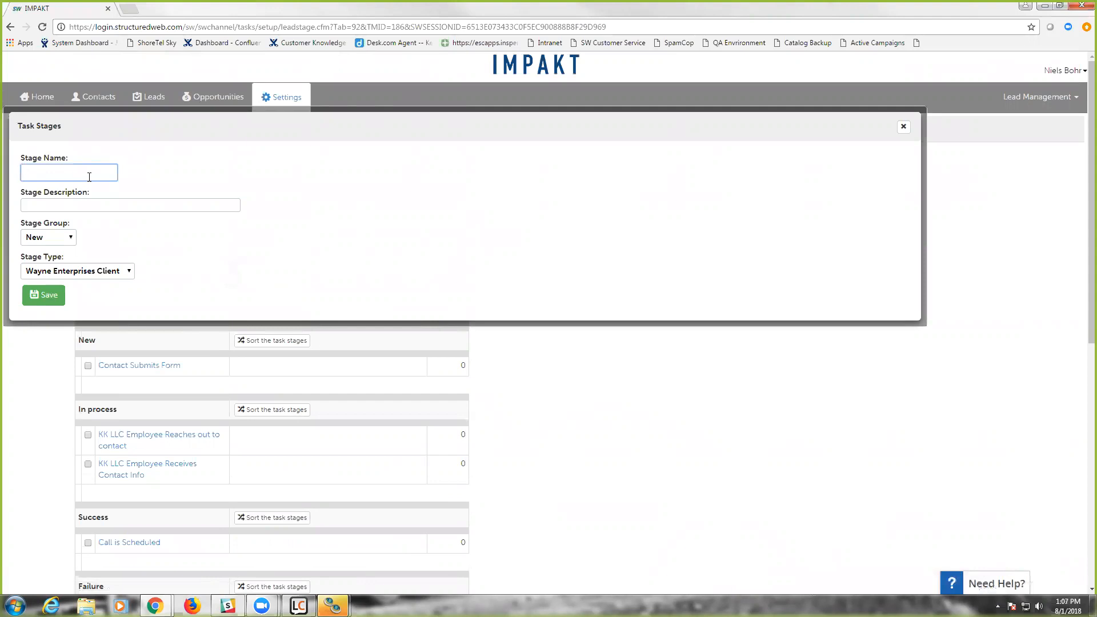
type("Cont")
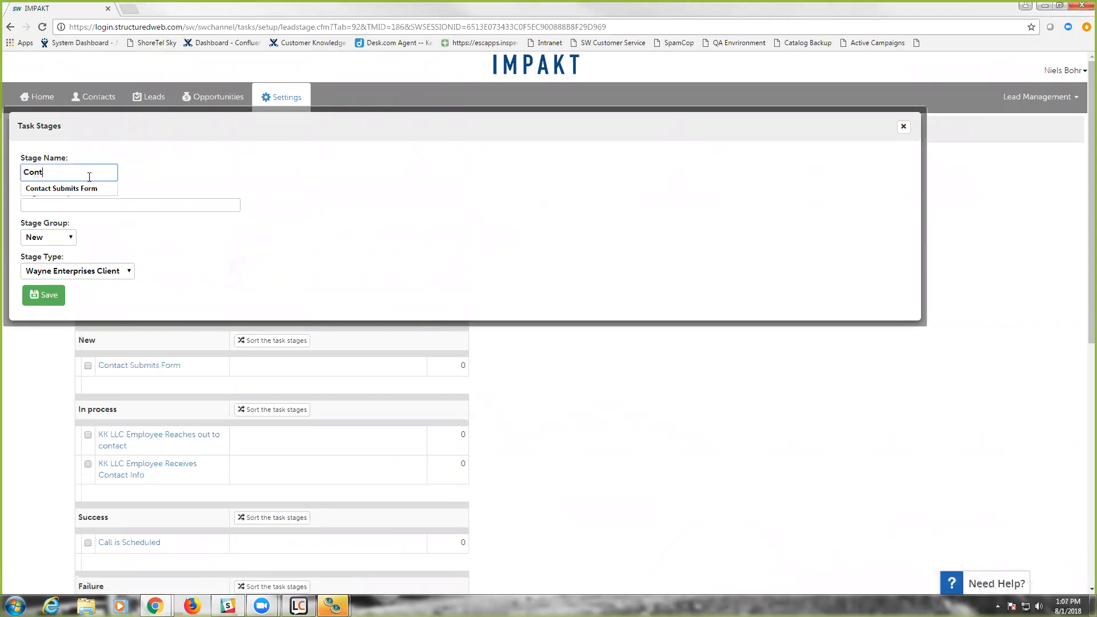
type("act Submits Information")
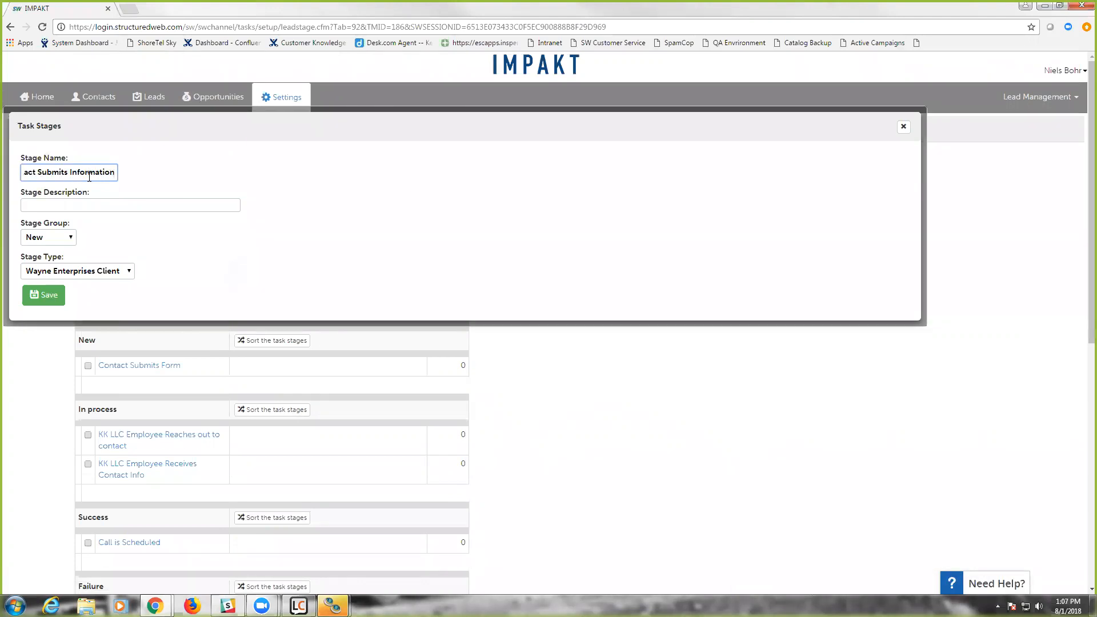
left_click(63, 204)
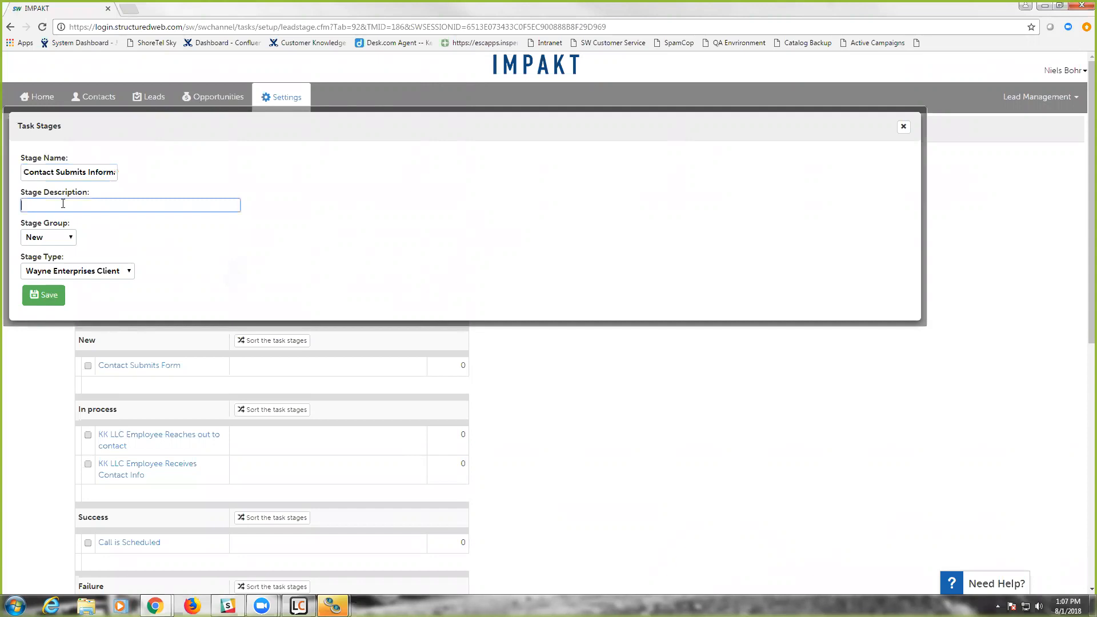
left_click(62, 240)
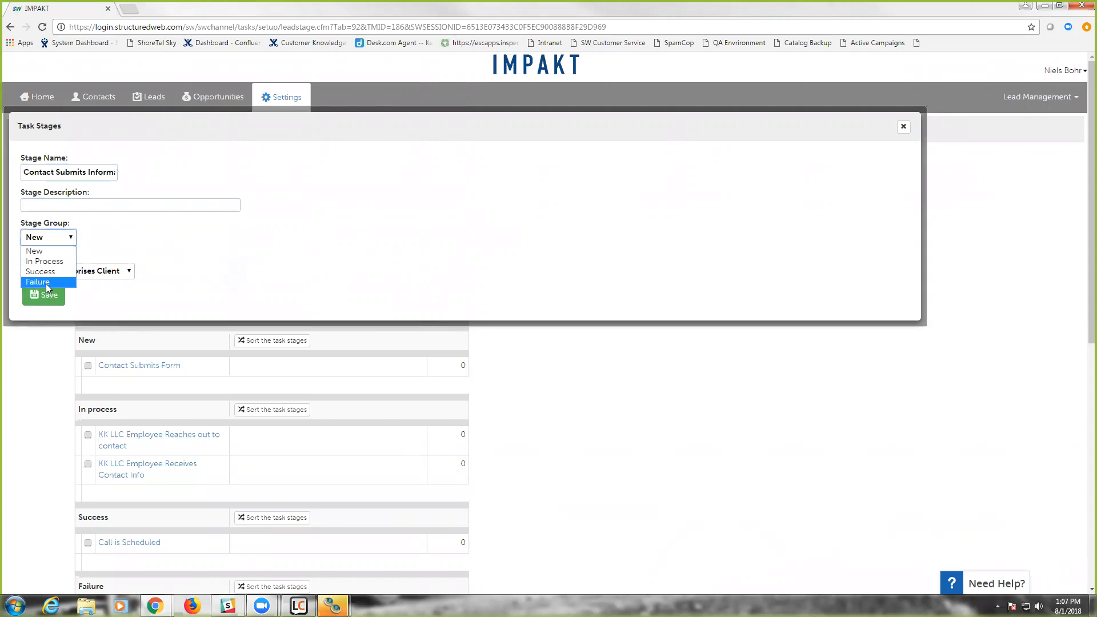
left_click(41, 253)
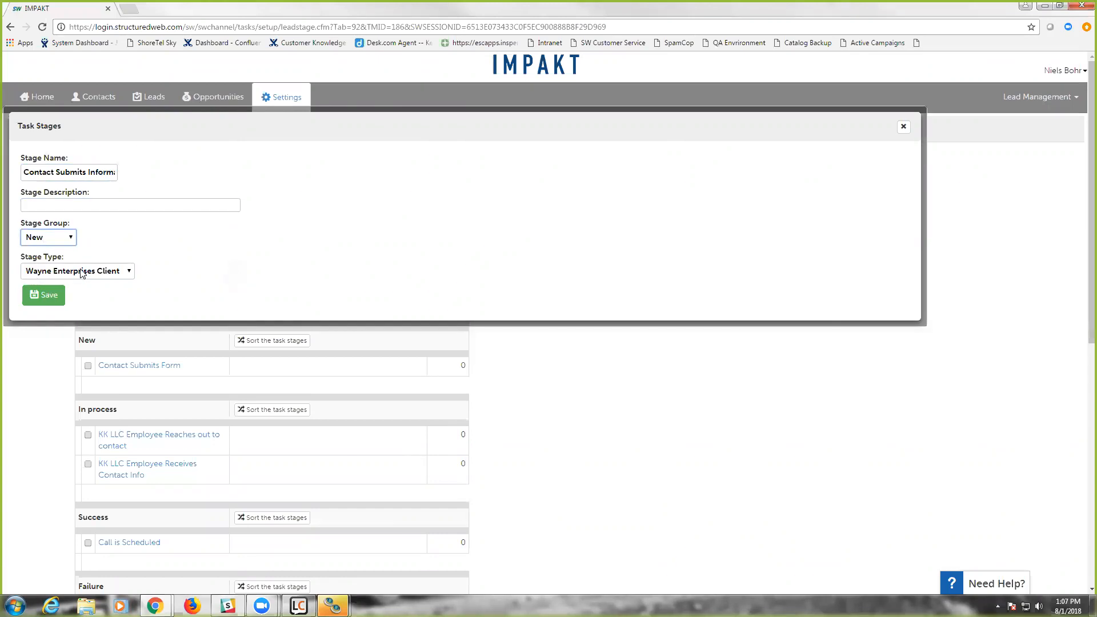
left_click(42, 297)
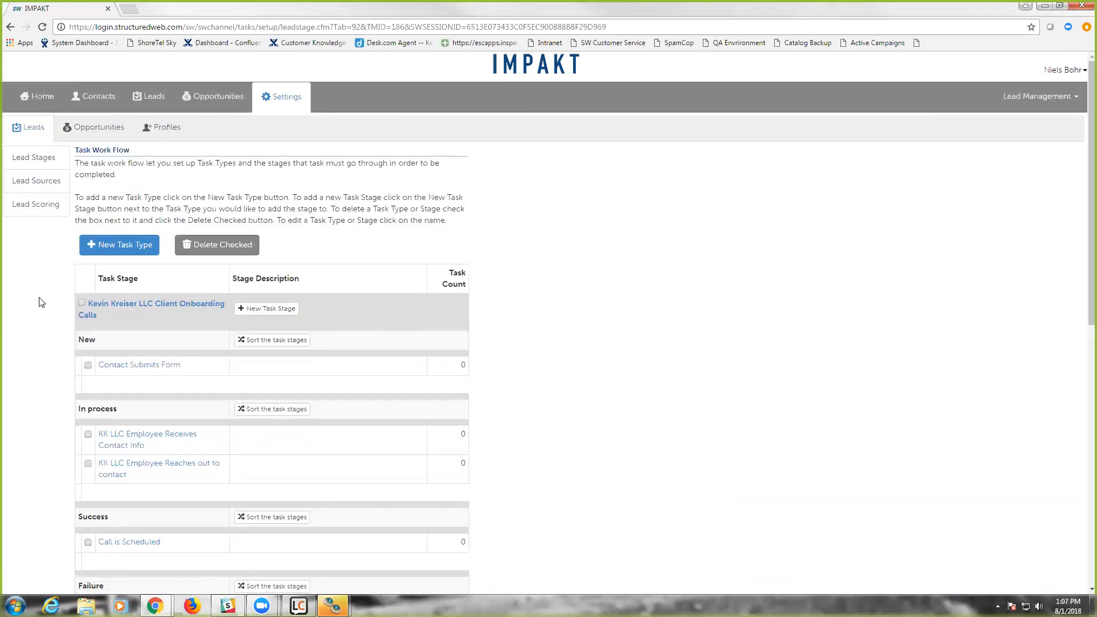
- Add a stage named "Wayne Enterprises Rep Receives Inforamtion" in the In Process group to the Wayne Enterprises Client Call task type
scroll(42, 303, "down", 10)
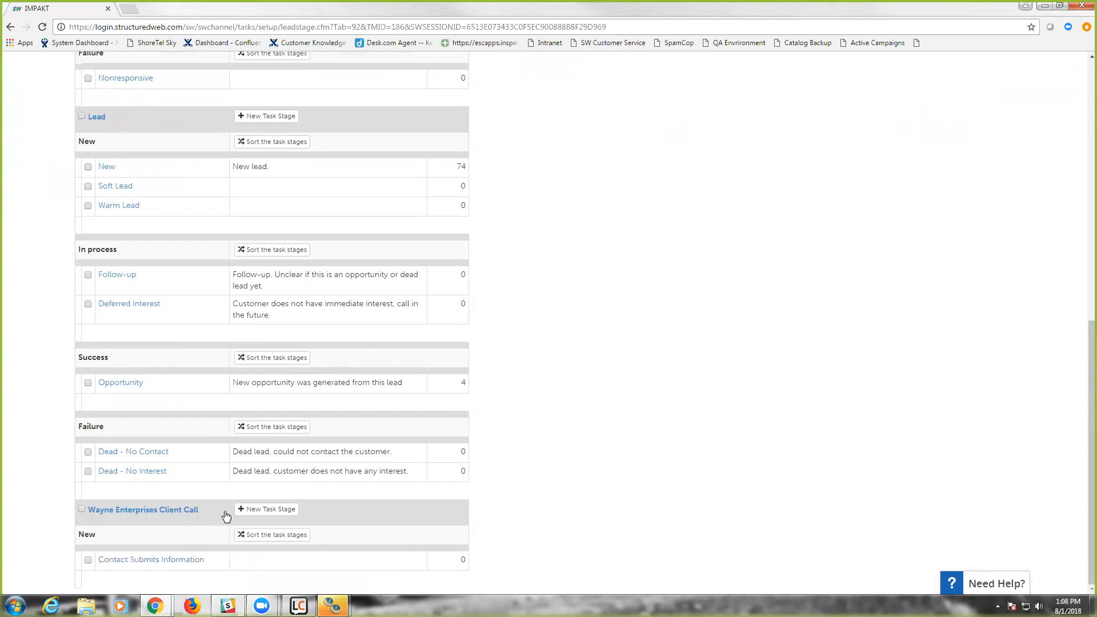
left_click(248, 514)
left_click(72, 174)
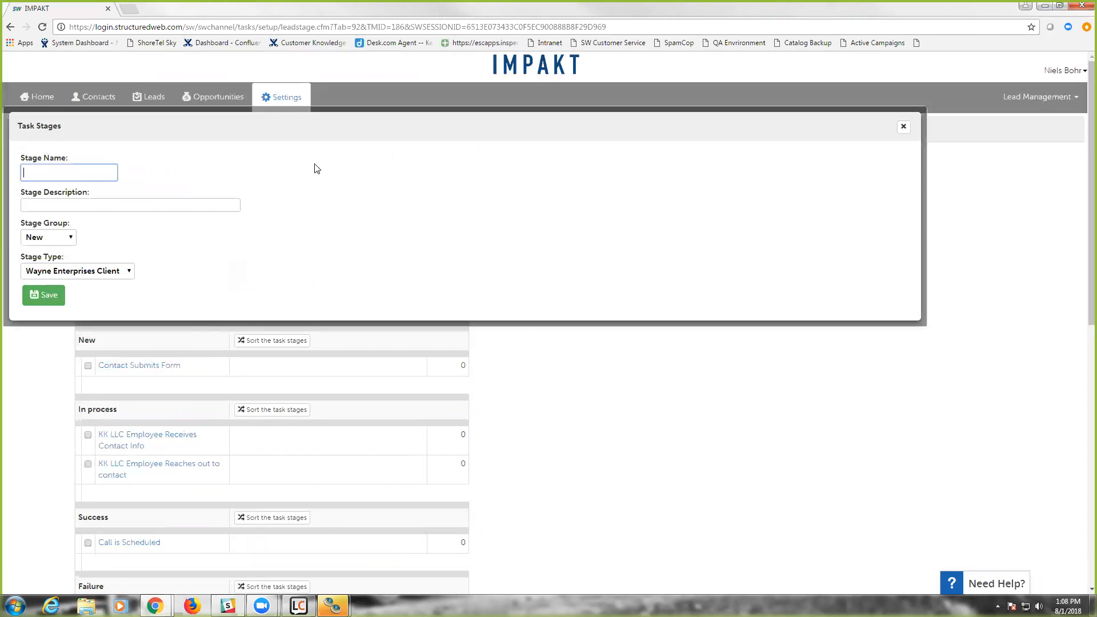
type("Wayne ")
type("Enterprises R")
type("ep ")
type("Receives")
type(" Inforamtion")
left_click(37, 239)
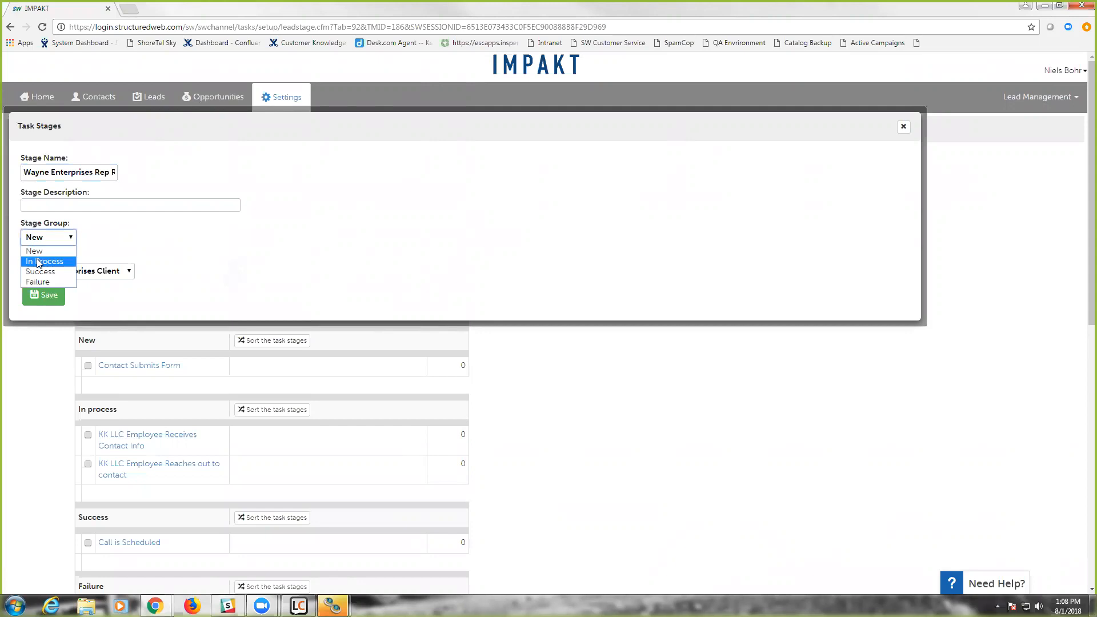
left_click(39, 263)
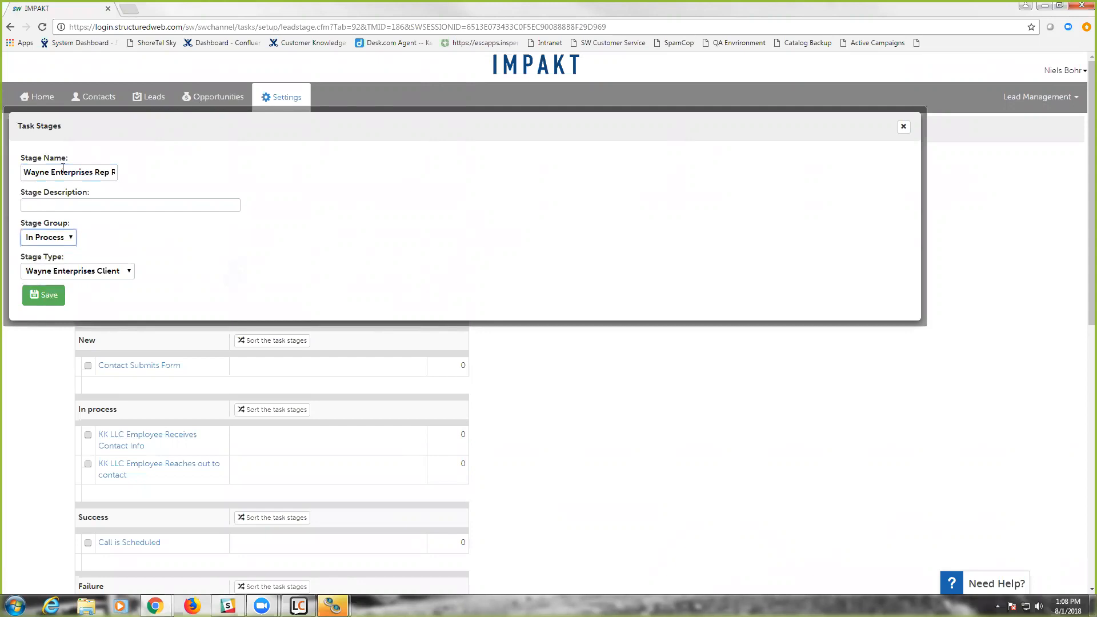
left_click(46, 297)
- View the sort order settings for the In process stages of Wayne Enterprises Client Call and close them
scroll(51, 350, "down", 6)
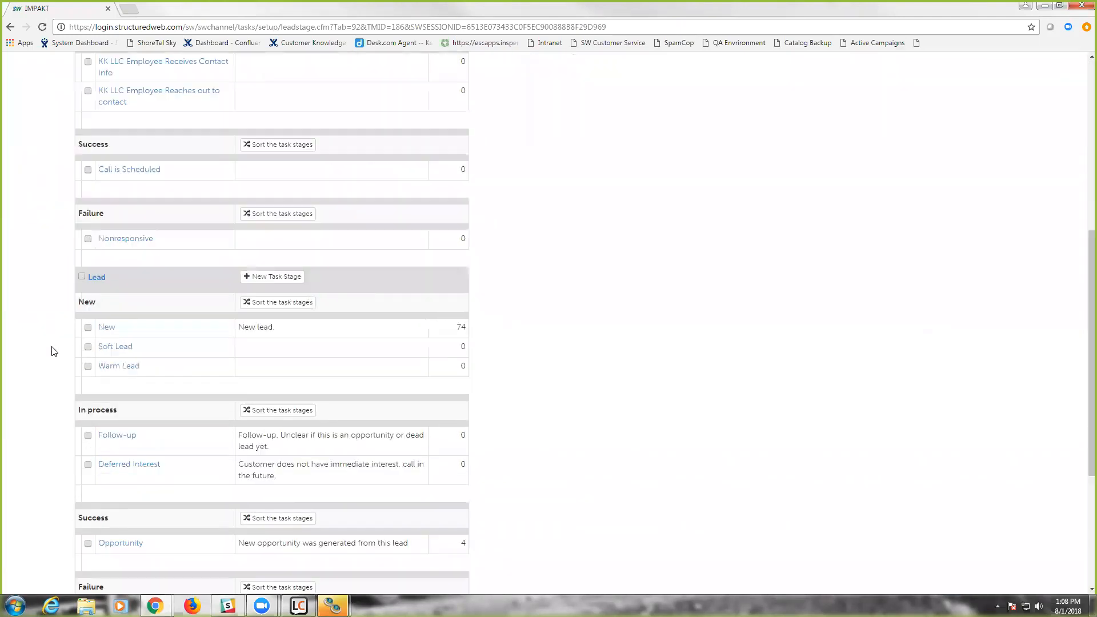
scroll(51, 350, "down", 4)
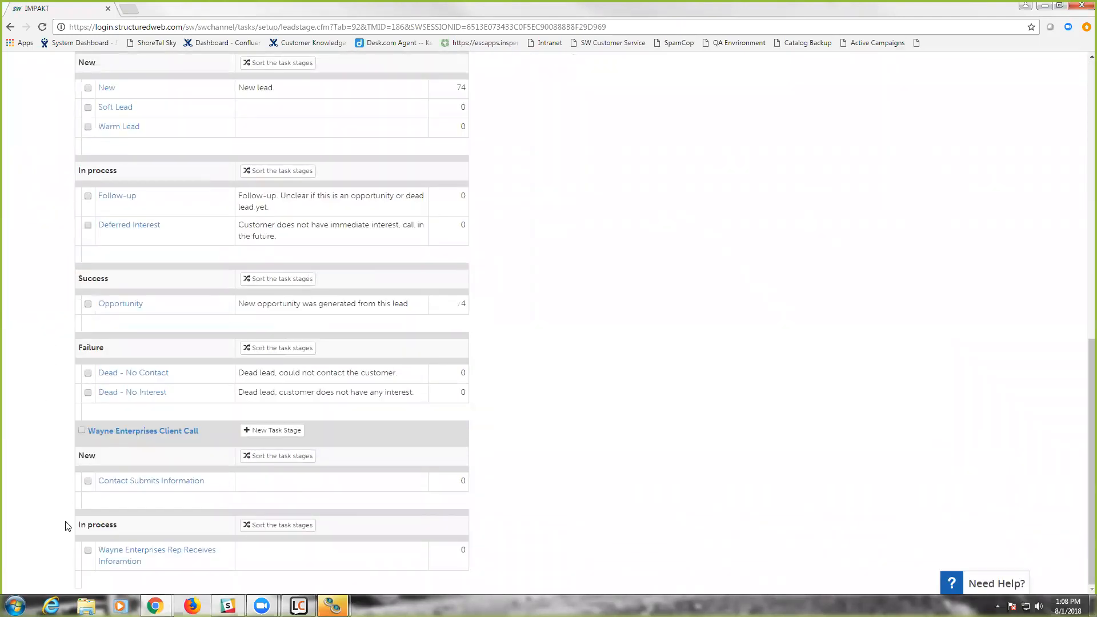
left_click(269, 526)
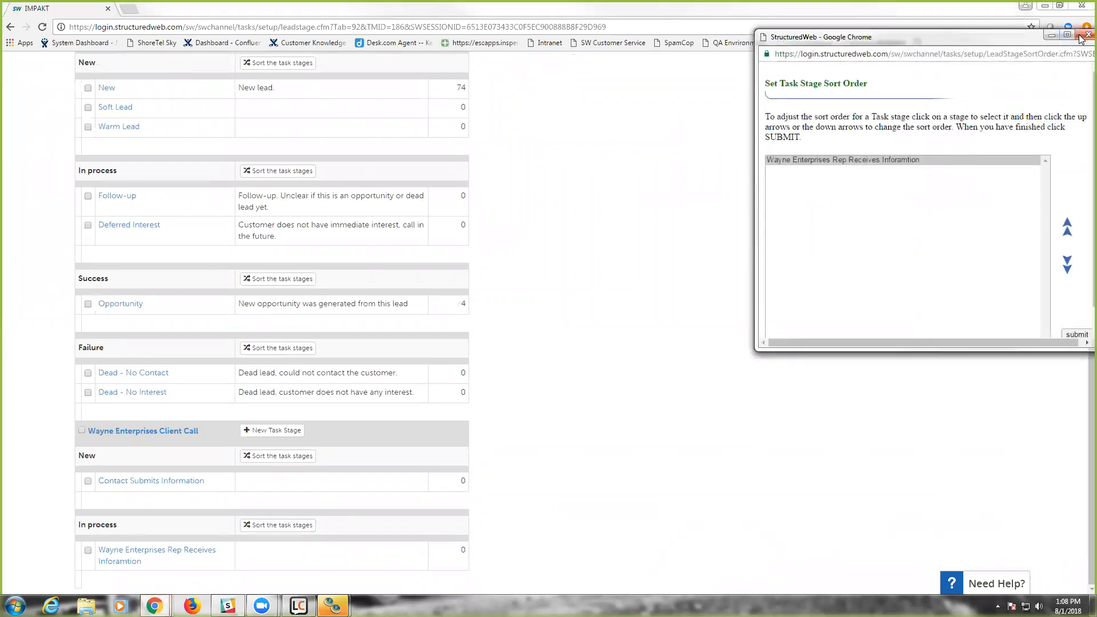
left_click(1079, 36)
- Add an In Process stage named "WR Rep reaches out to contact to schedule a call" to Wayne Enterprises Client Call
left_click(280, 433)
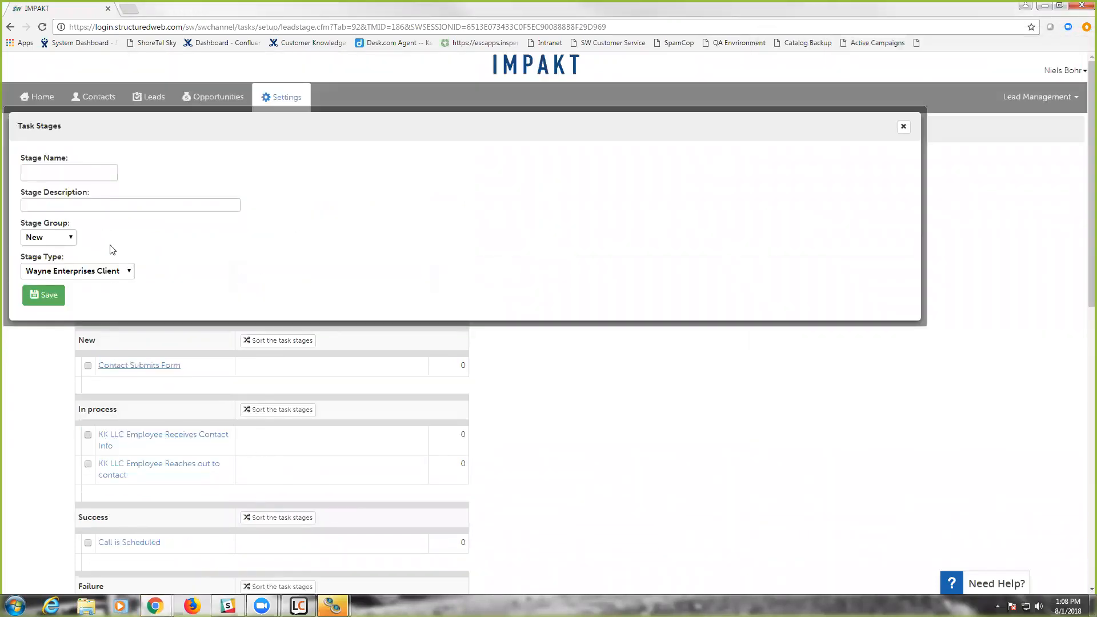
left_click(77, 173)
type("WR Re")
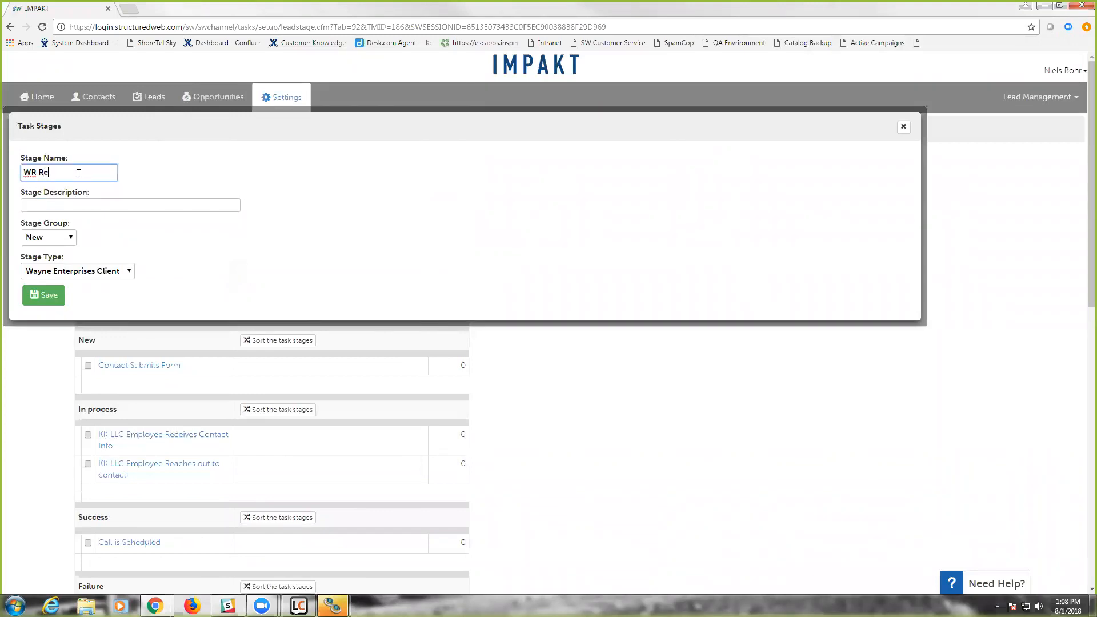
type("p reaches out to ")
type("contact to sche")
type("dule a call")
left_click_drag(50, 173, 144, 171)
left_click(49, 237)
left_click(47, 261)
left_click(41, 296)
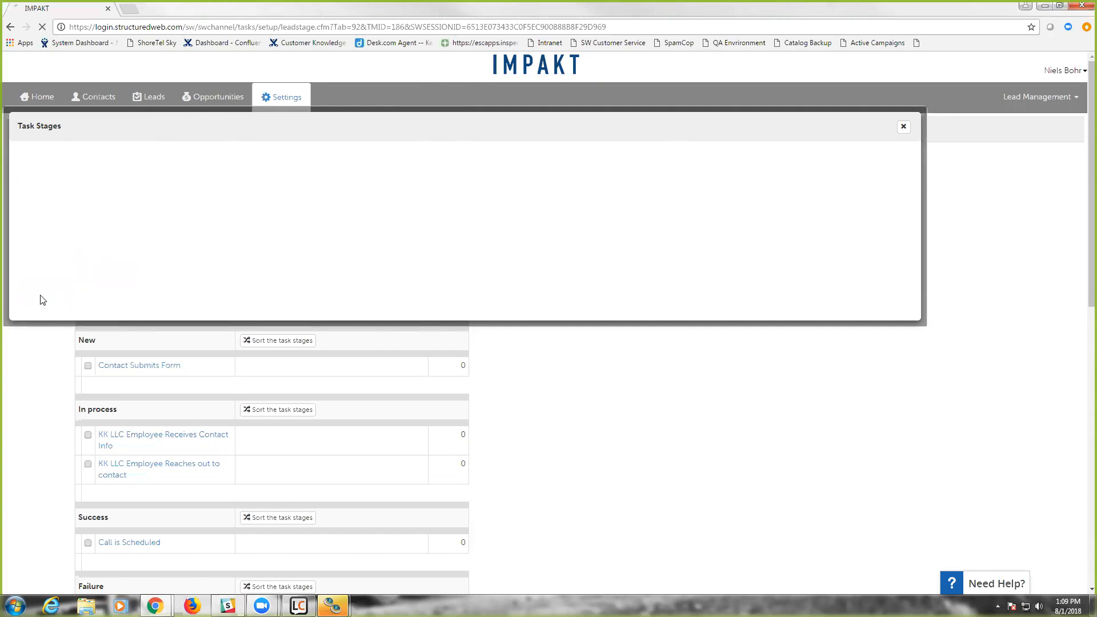
- Review how the two Wayne Enterprises In process stages can be reordered, selecting the WR Rep stage, and close without submitting
scroll(33, 436, "down", 10)
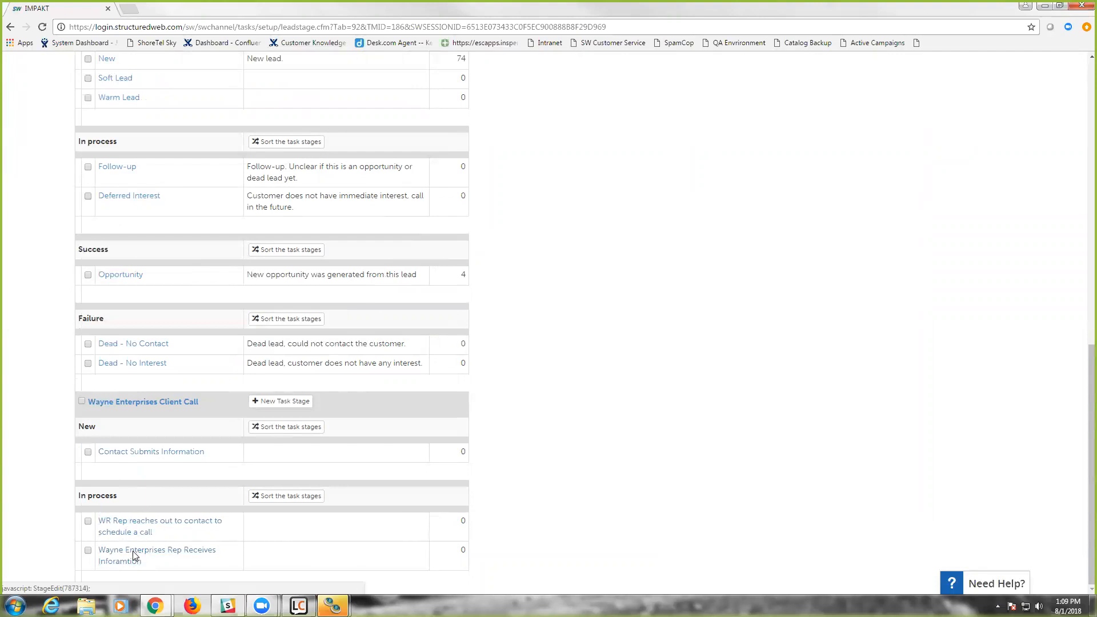
left_click(288, 498)
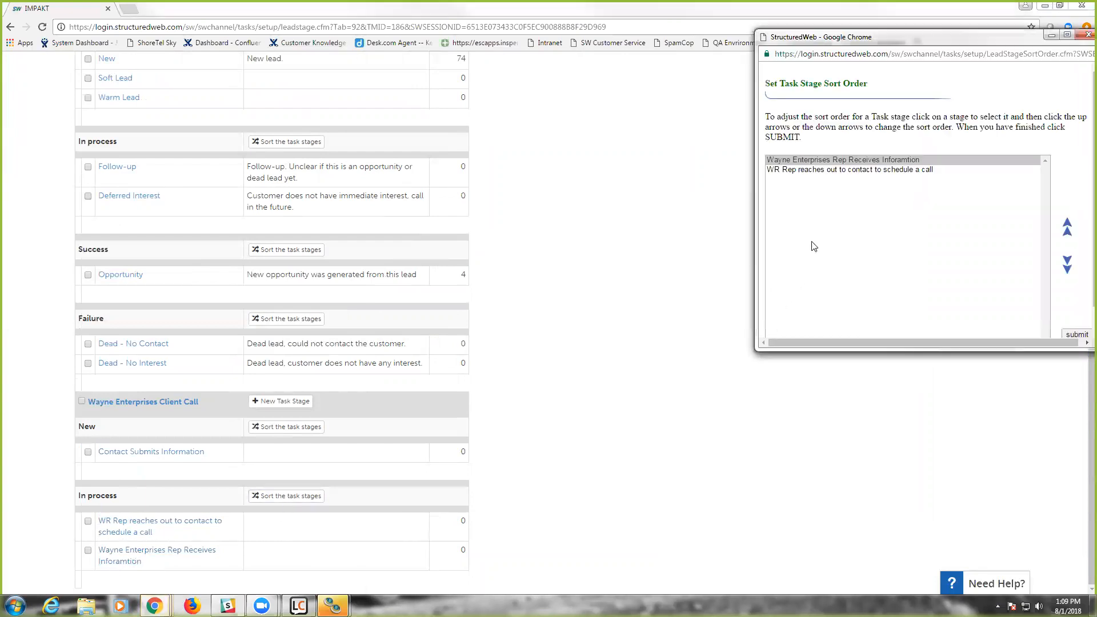
left_click(813, 171)
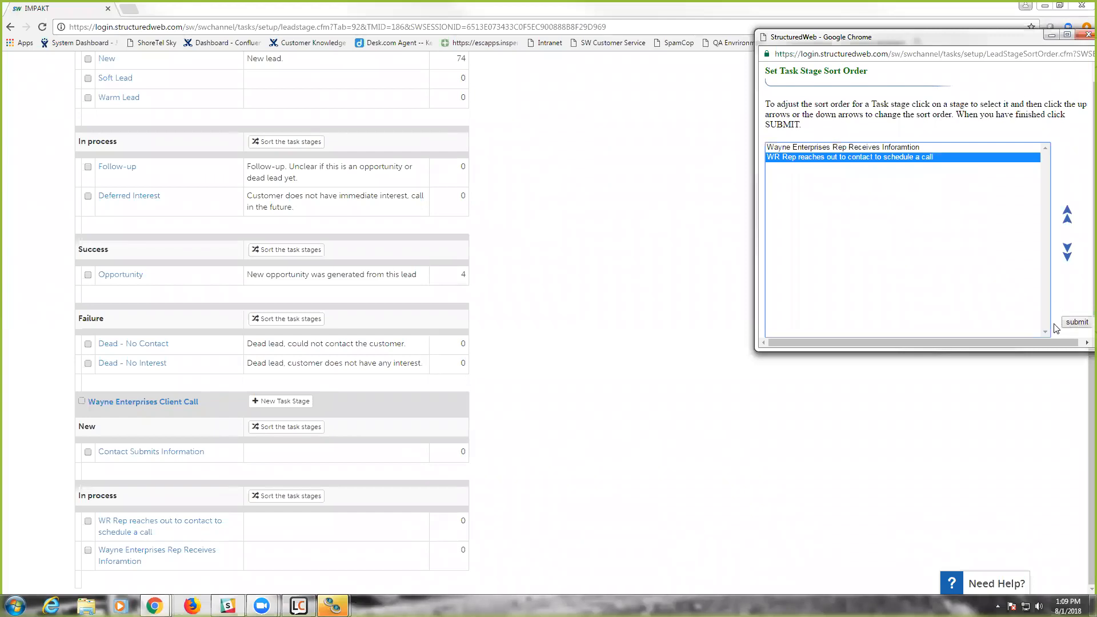
left_click(1088, 35)
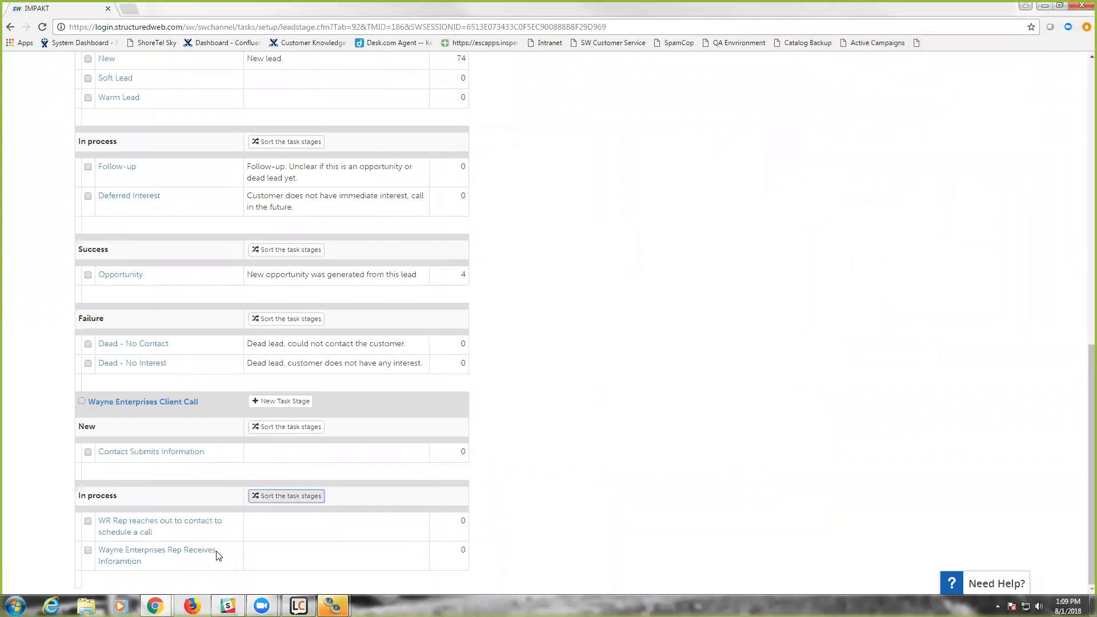
- Add a stage named "Contact schedules a call" in the Success group to Wayne Enterprises Client Call, without automatic conversion to an opportunity
scroll(139, 505, "up", 1)
scroll(138, 509, "up", 3)
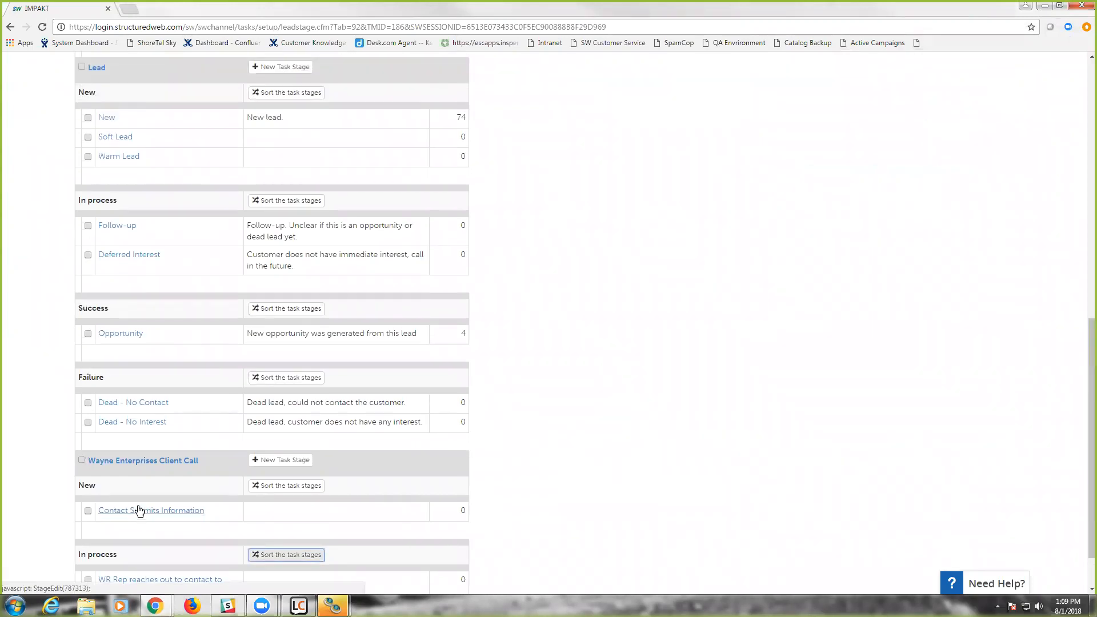
scroll(134, 514, "down", 4)
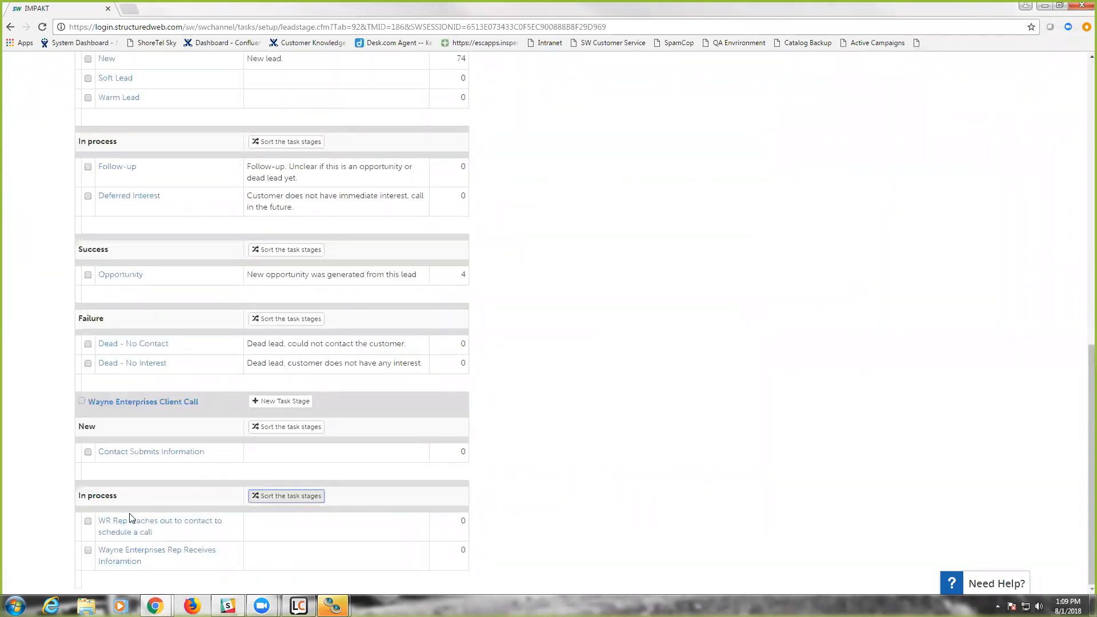
left_click(266, 403)
left_click(55, 177)
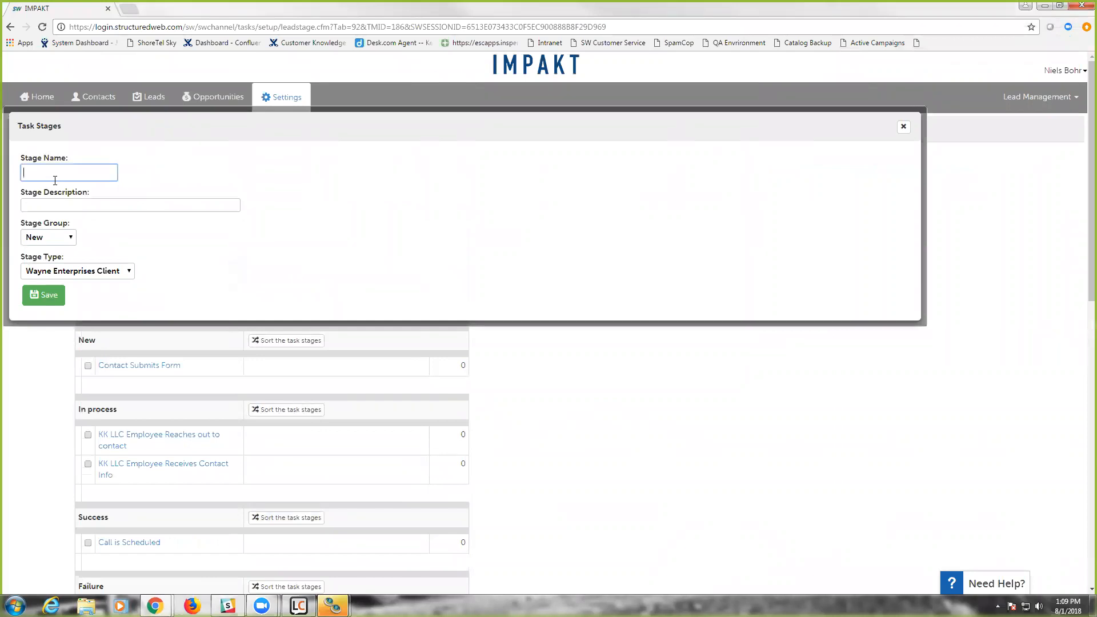
type("Client schedul")
key("ctrl+BackSpace")
key("ctrl+BackSpace")
type("Conta")
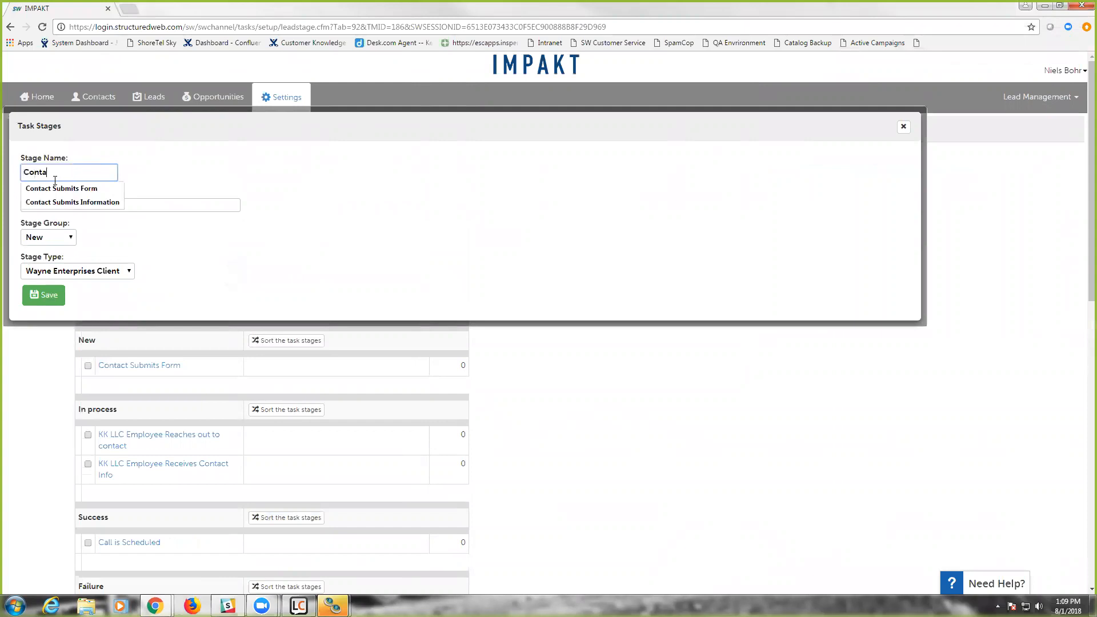
type("ct schedules a call")
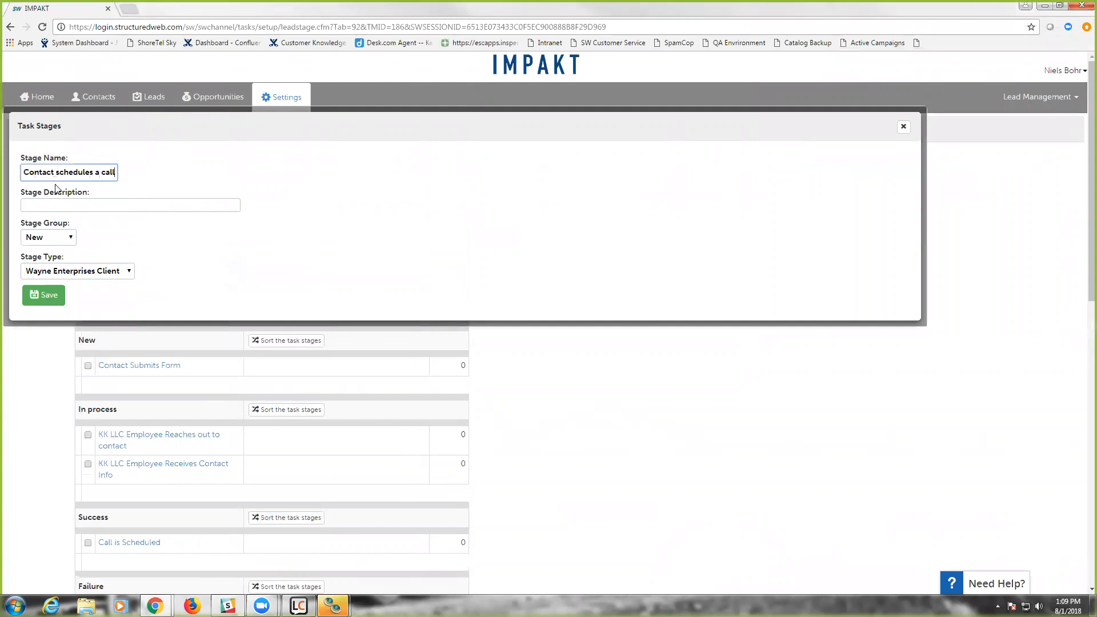
left_click(55, 237)
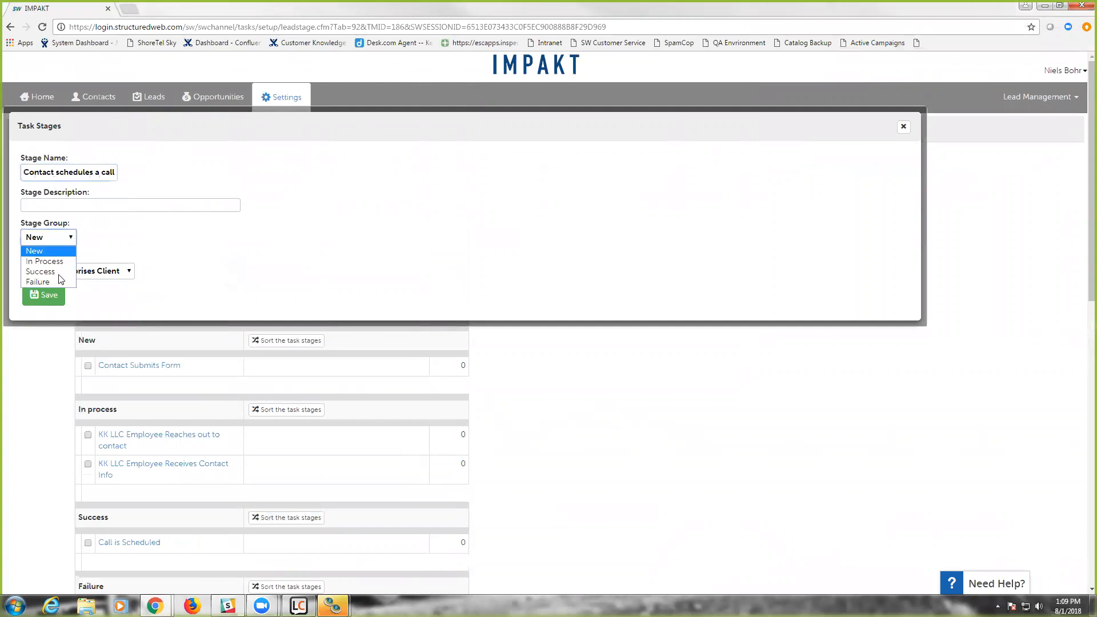
left_click(52, 272)
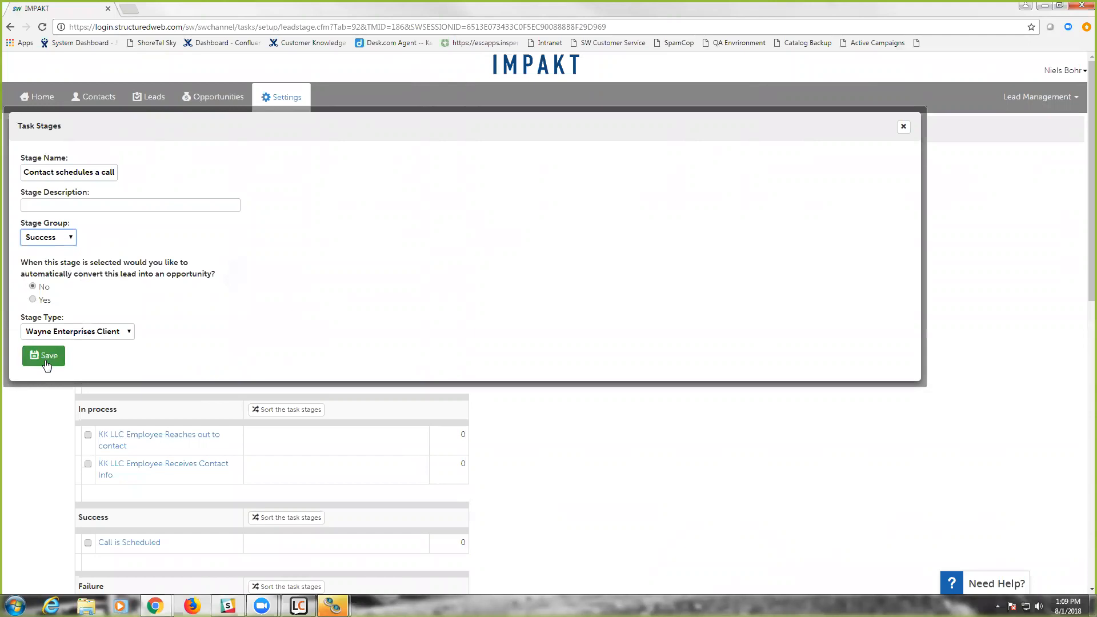
left_click(47, 365)
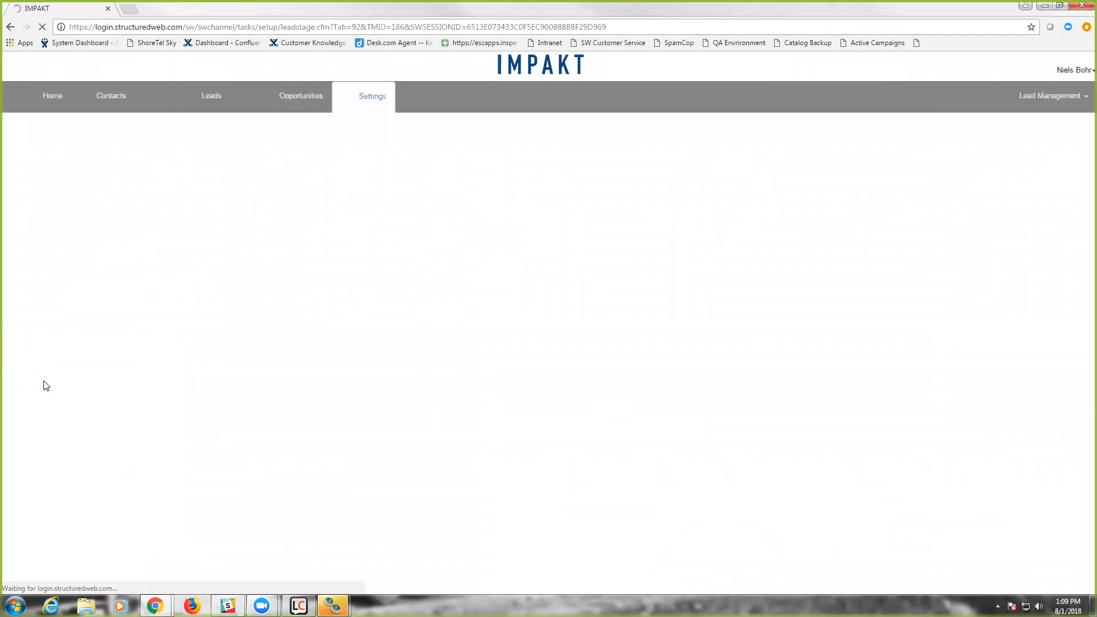
- Add a stage named "Nonresponsive" in the Failure group to the Wayne Enterprises Client Call task type
scroll(44, 393, "down", 12)
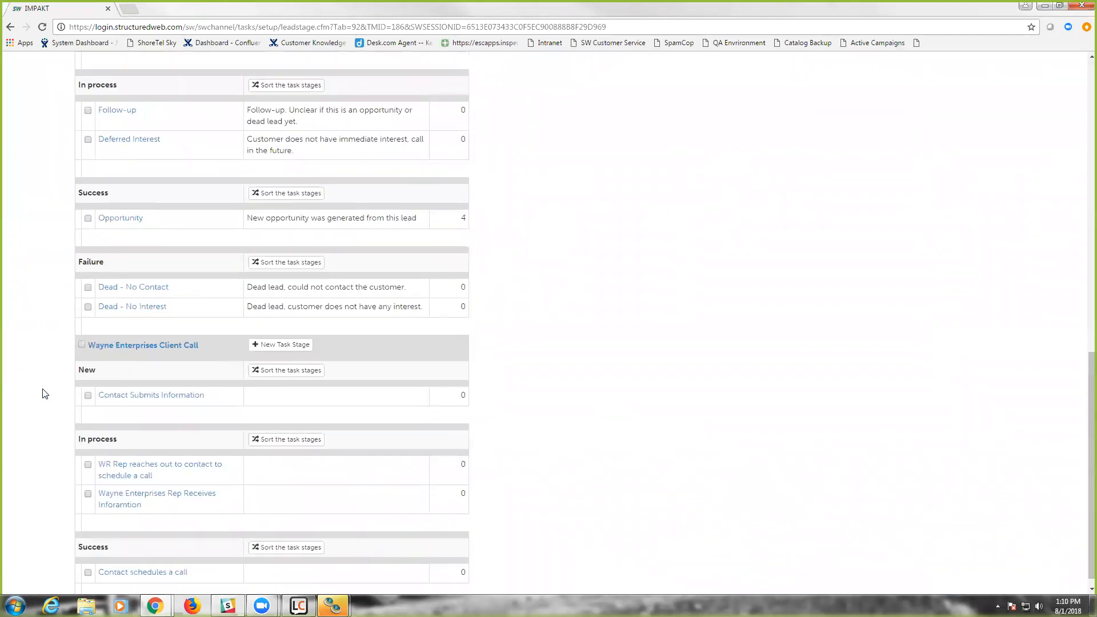
scroll(54, 443, "up", 1)
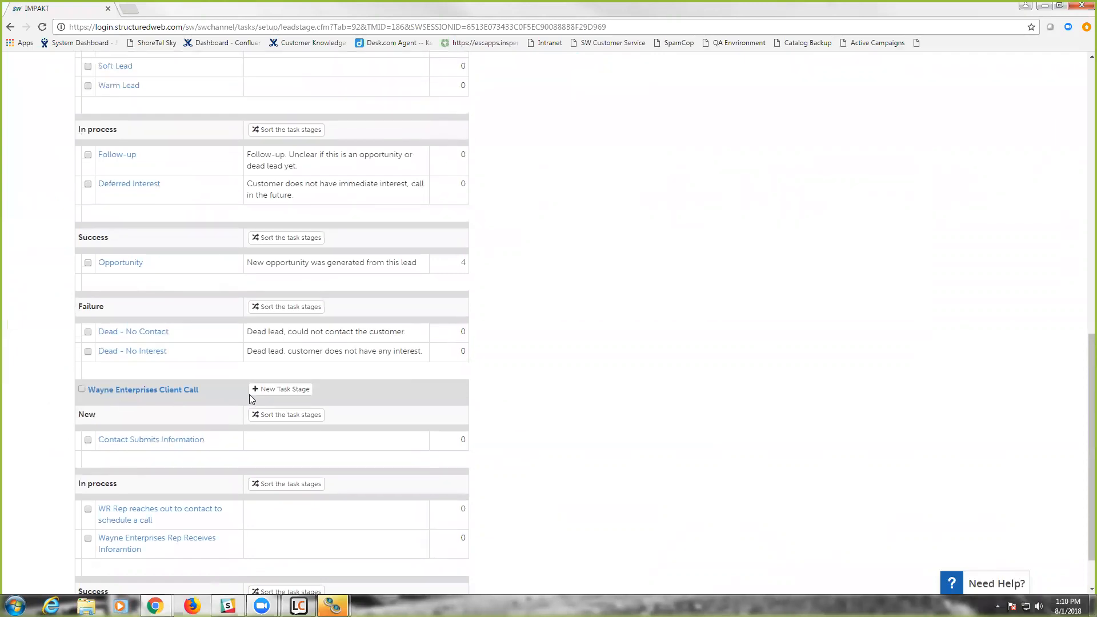
left_click(276, 391)
left_click(62, 169)
type("Nonresponsive")
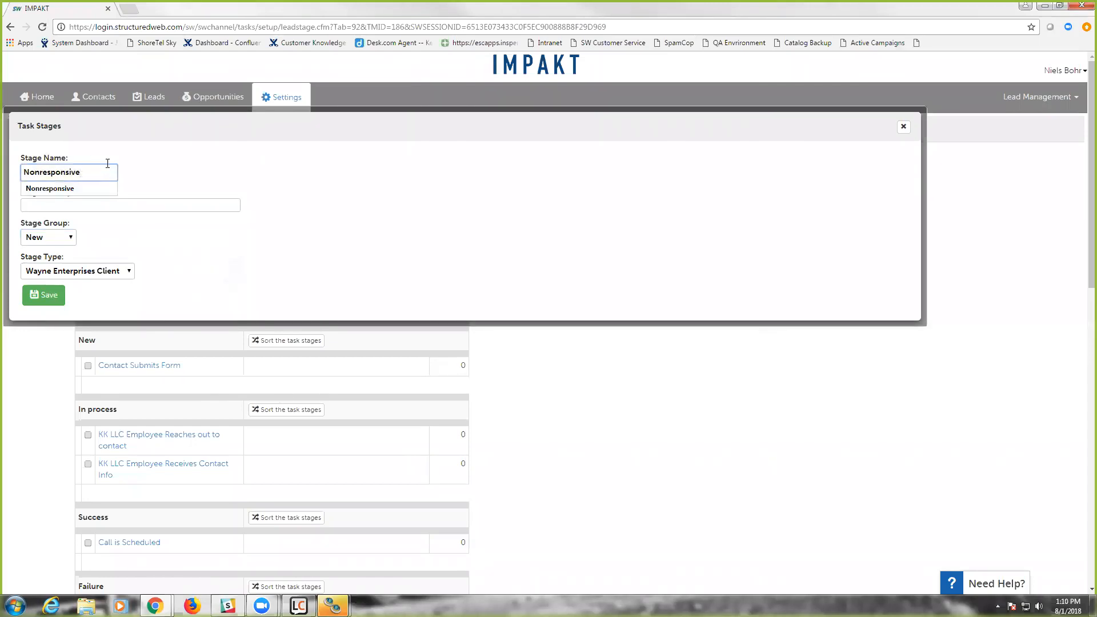
left_click(178, 168)
left_click(68, 238)
left_click(52, 282)
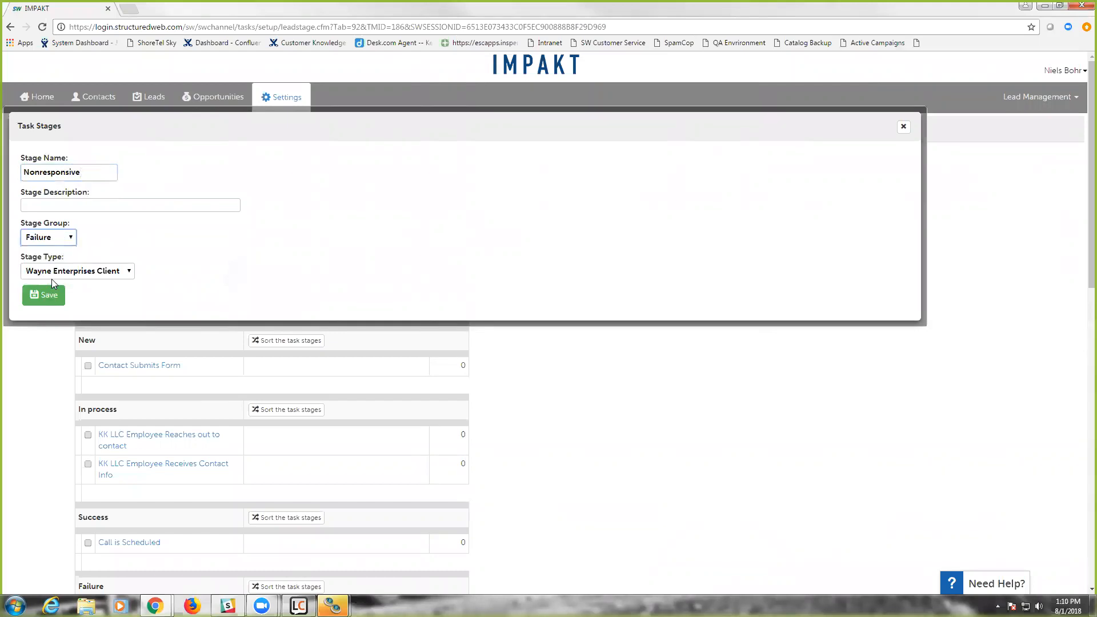
left_click(45, 303)
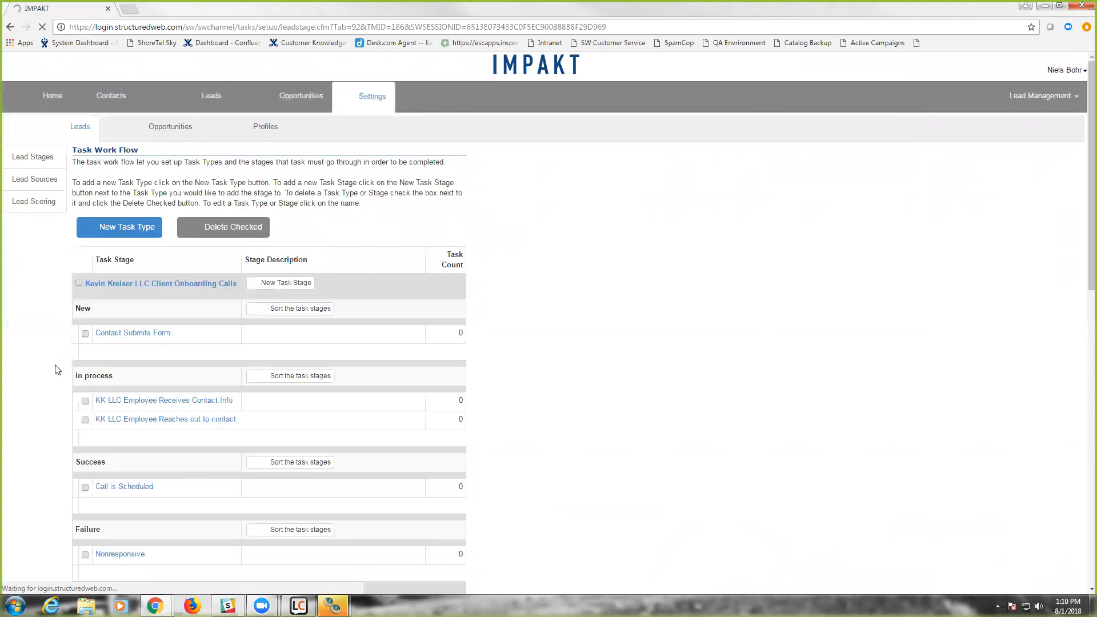
- Review the Wayne Enterprises Client Call stages and go to the list of forms in the Site Center
scroll(55, 370, "down", 13)
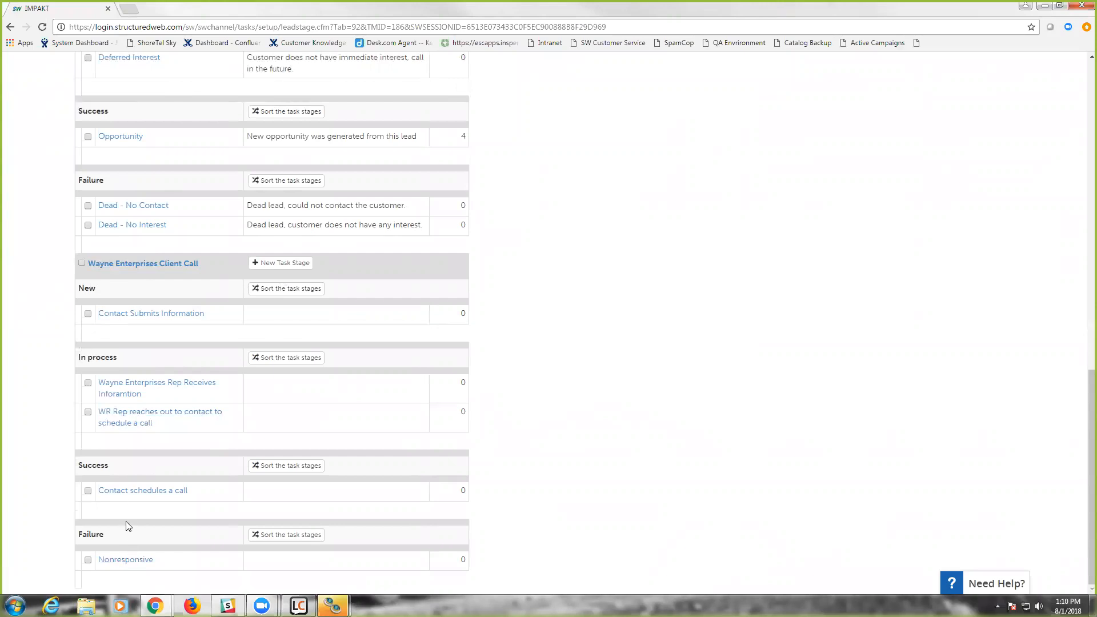
scroll(133, 516, "up", 1)
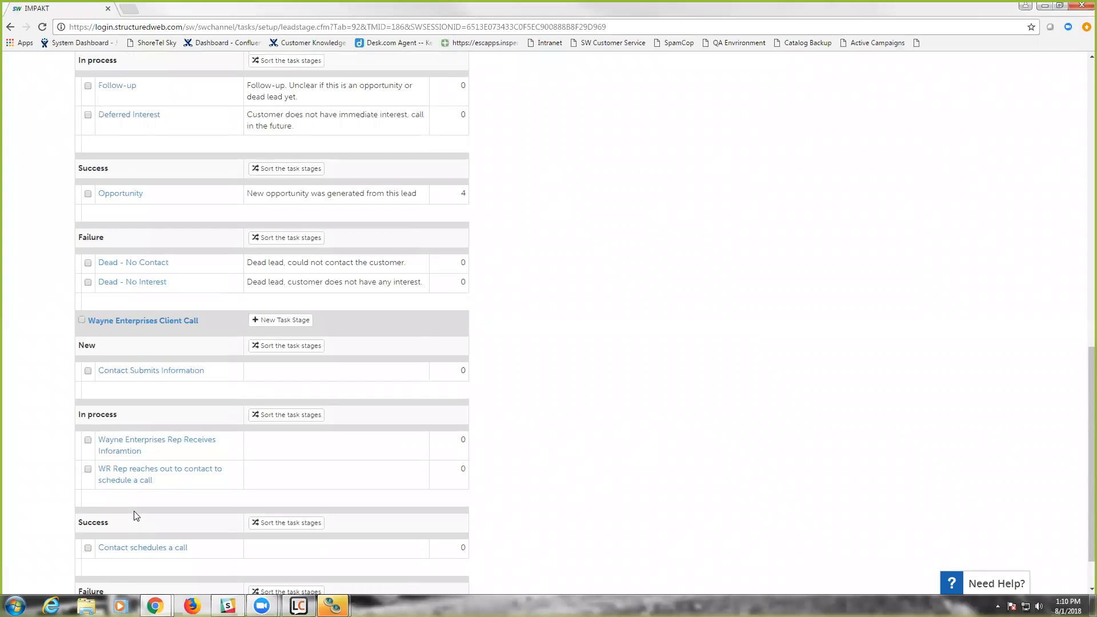
scroll(136, 516, "up", 1)
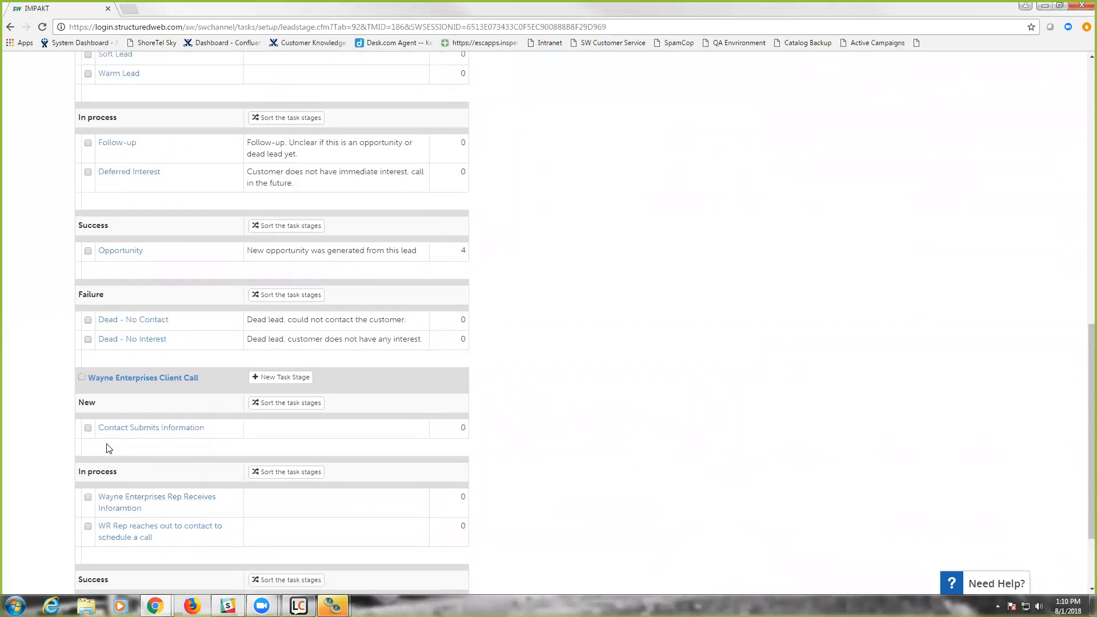
scroll(116, 441, "up", 12)
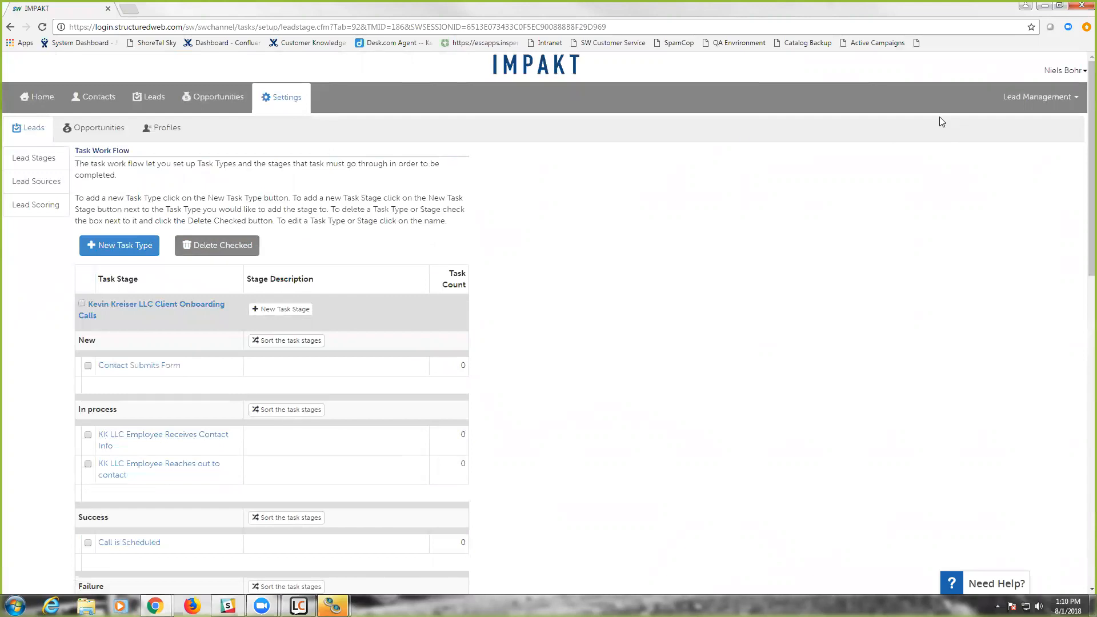
left_click(1037, 97)
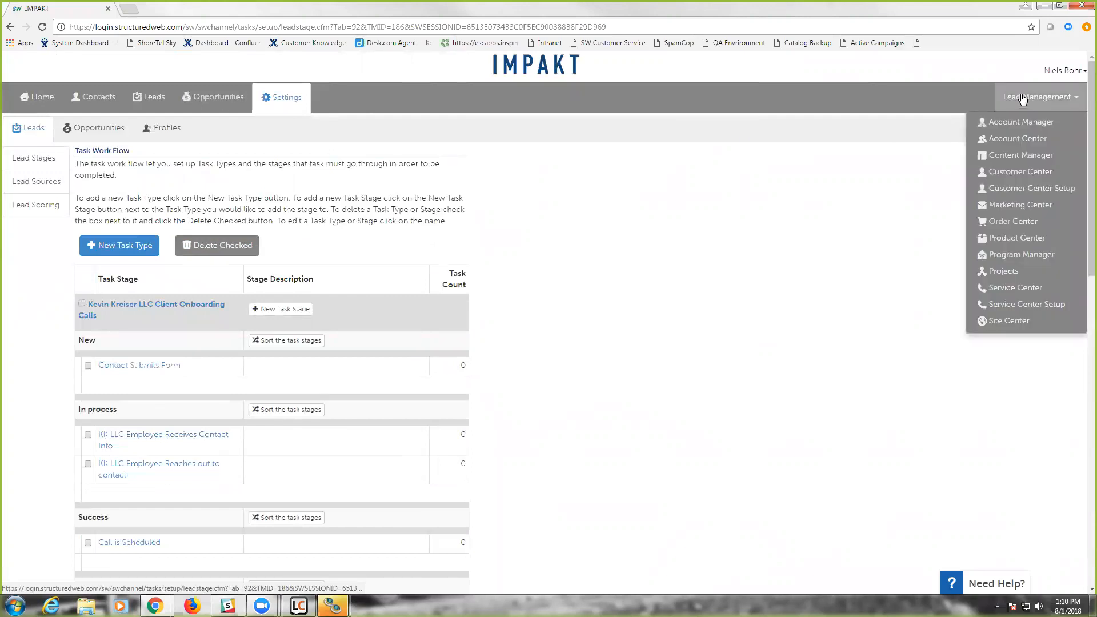
left_click(1011, 322)
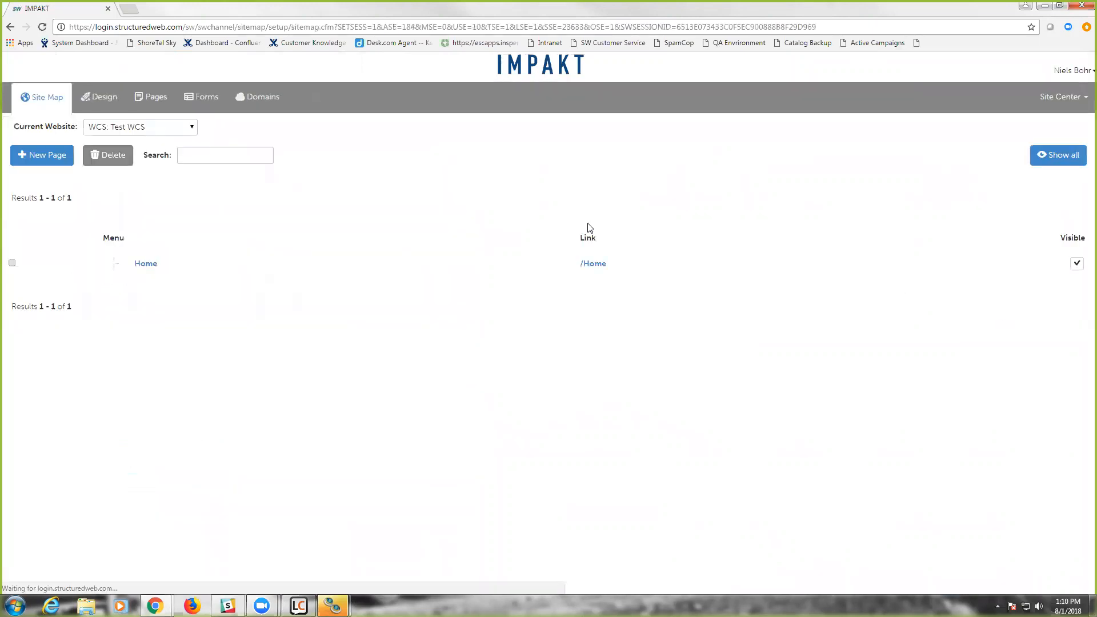
left_click(196, 98)
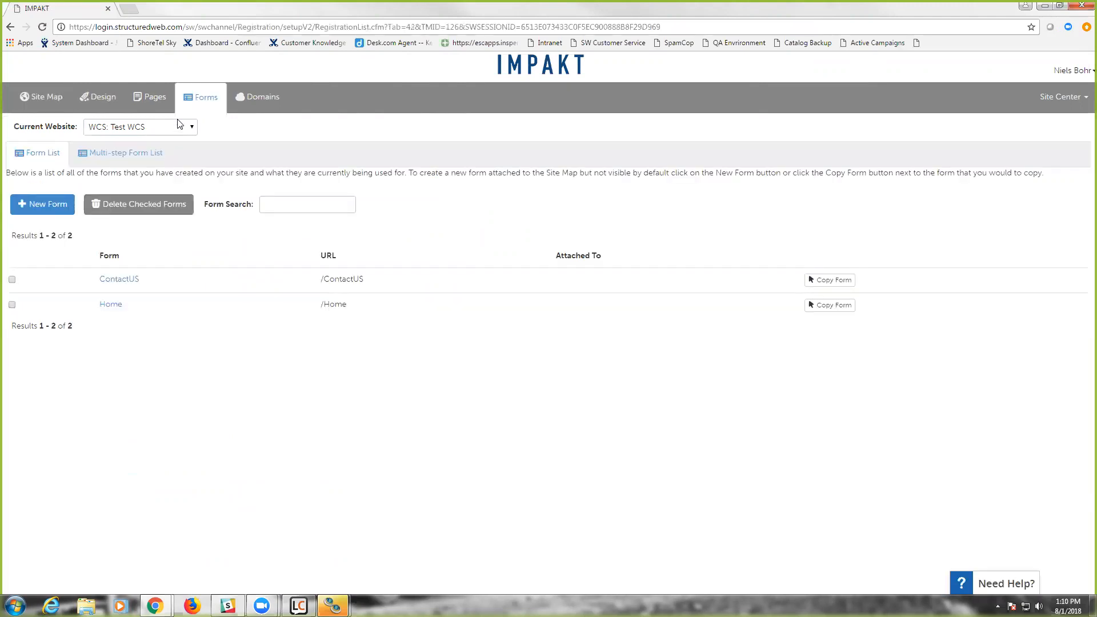
- Review the form lists of the WCS: Test Content, WCS: Demo and My Corporate Site websites
left_click(126, 130)
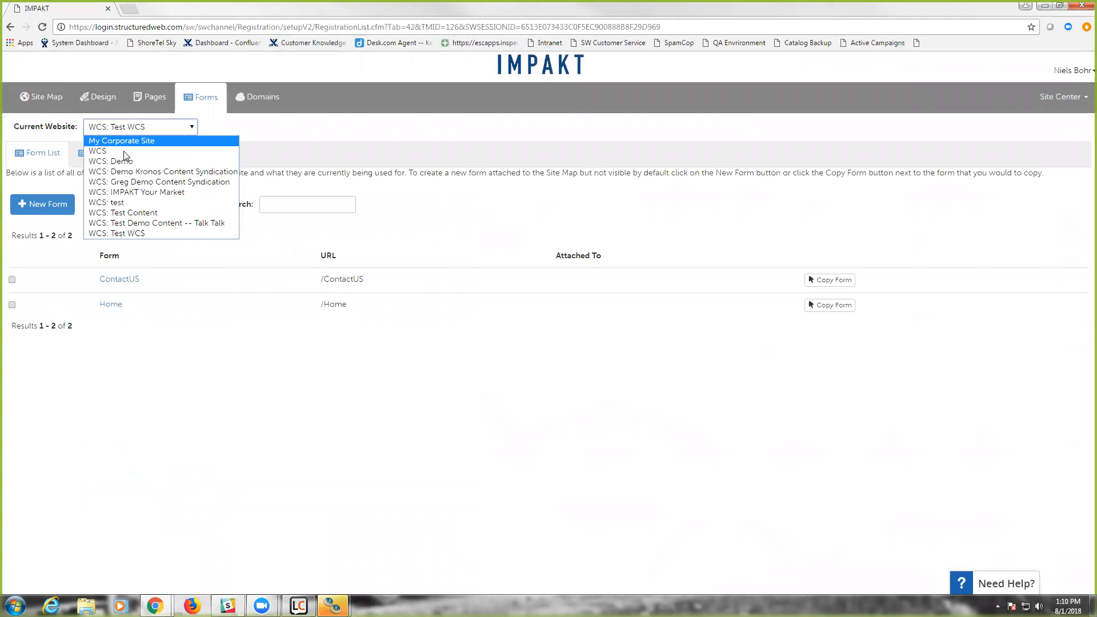
left_click(131, 213)
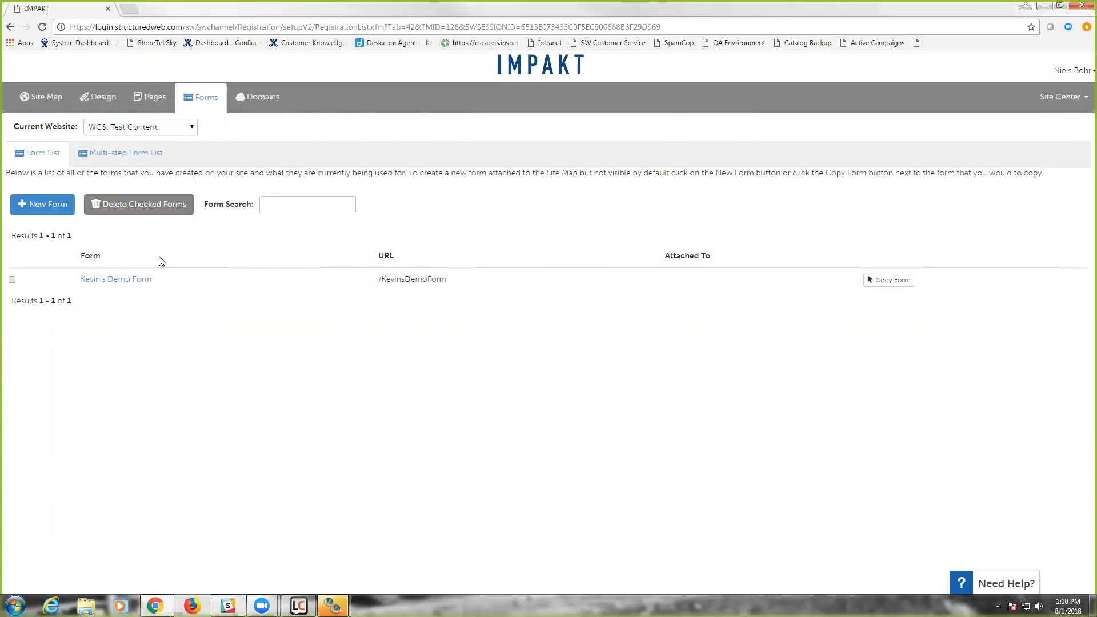
left_click(142, 131)
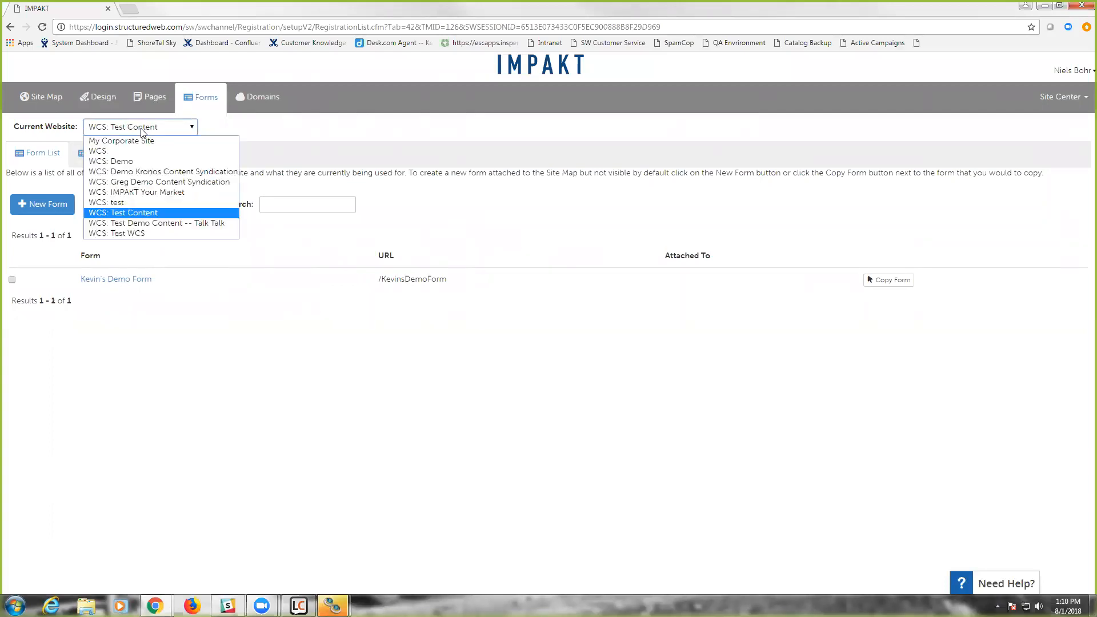
left_click(132, 161)
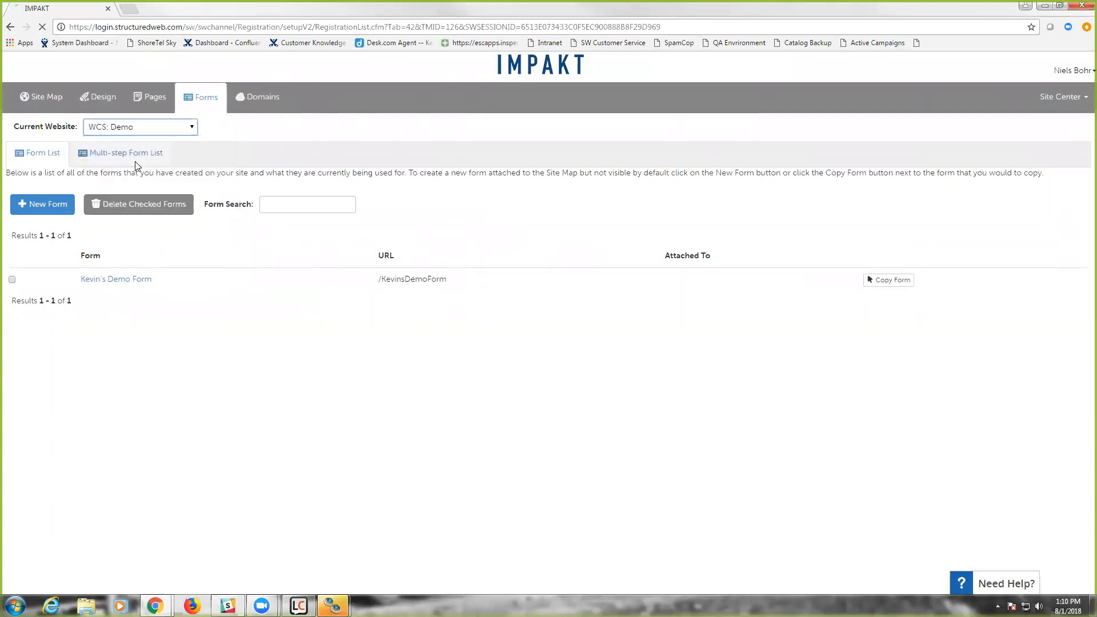
left_click(119, 130)
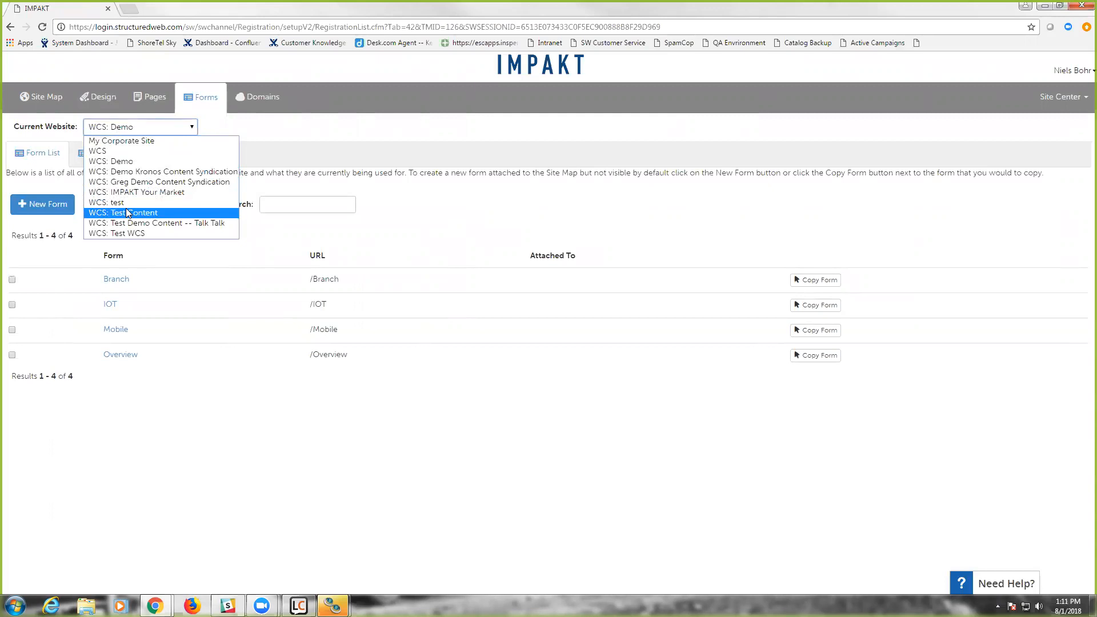
left_click(122, 141)
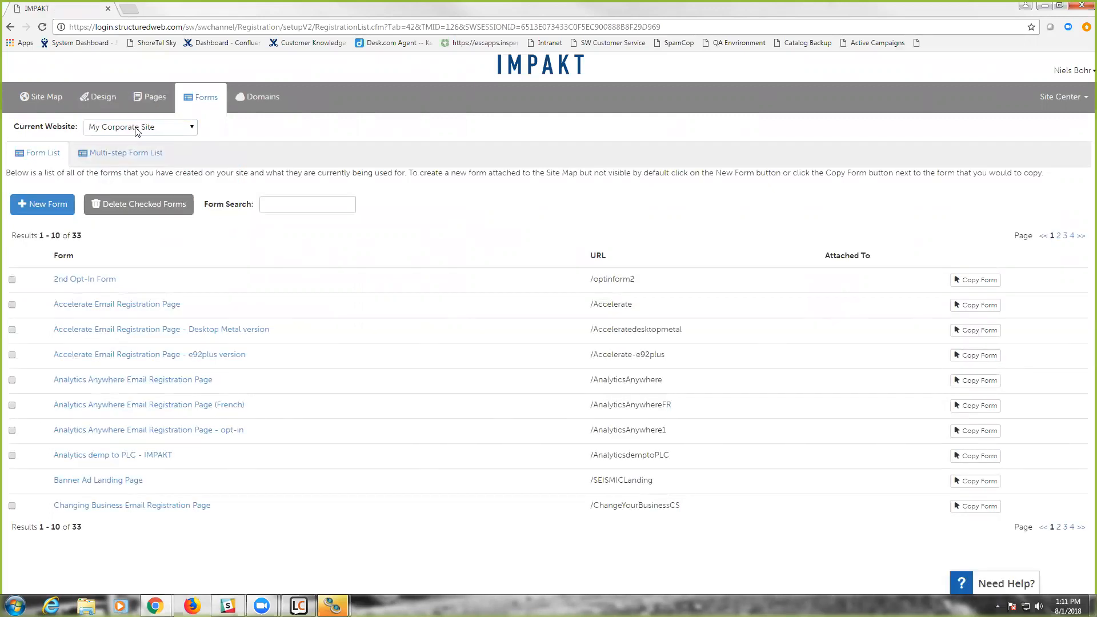
- Switch the current website to WCS: Test Content and open its demo form
left_click(141, 127)
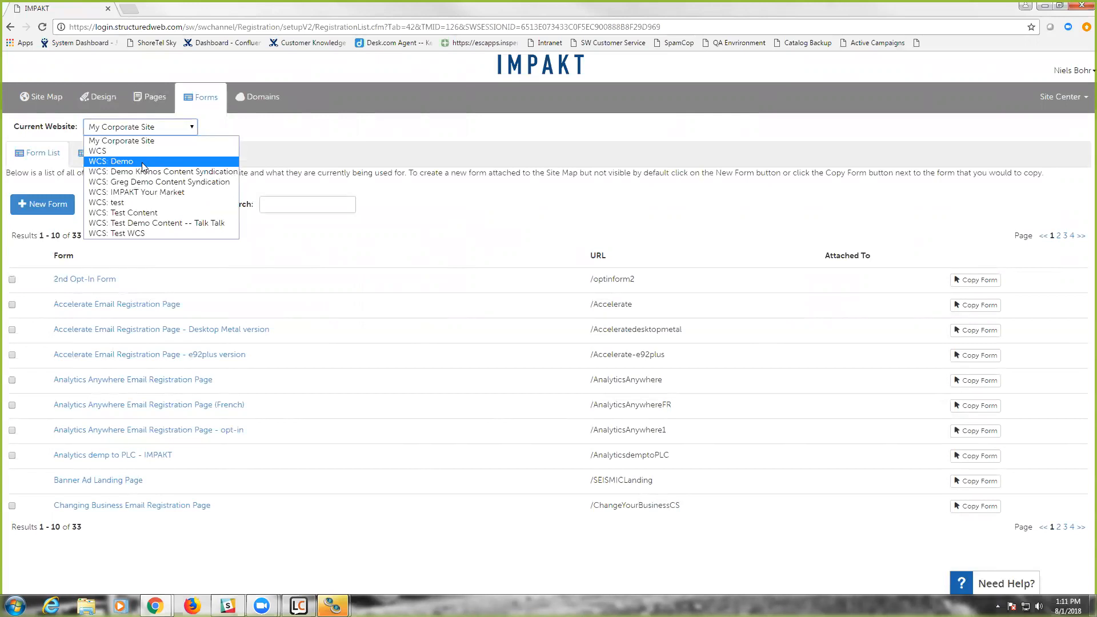
left_click(132, 213)
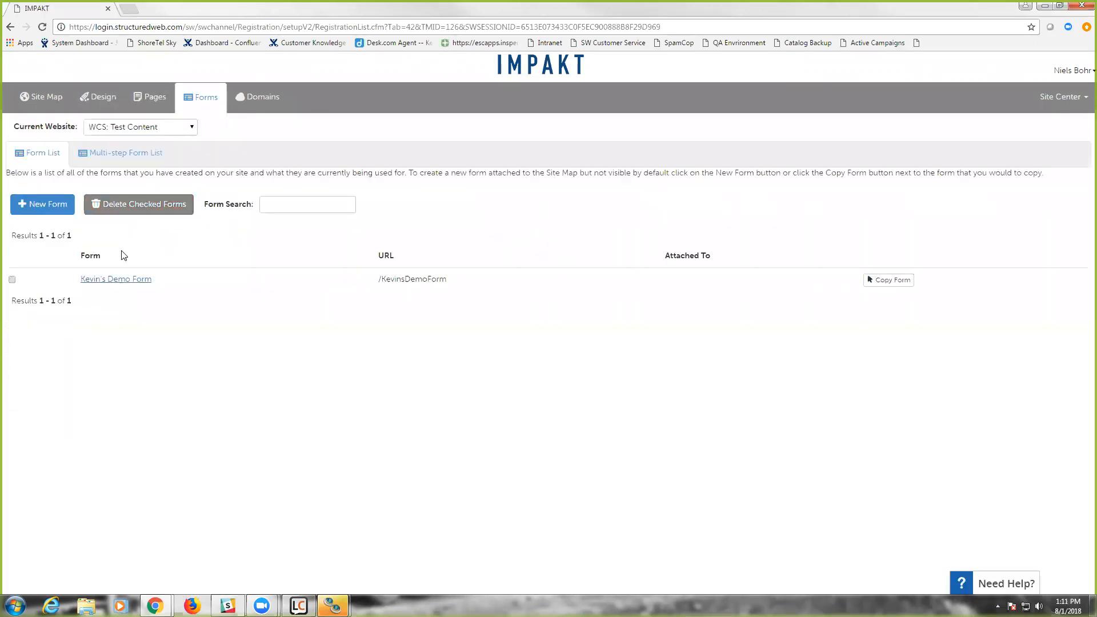
left_click(117, 280)
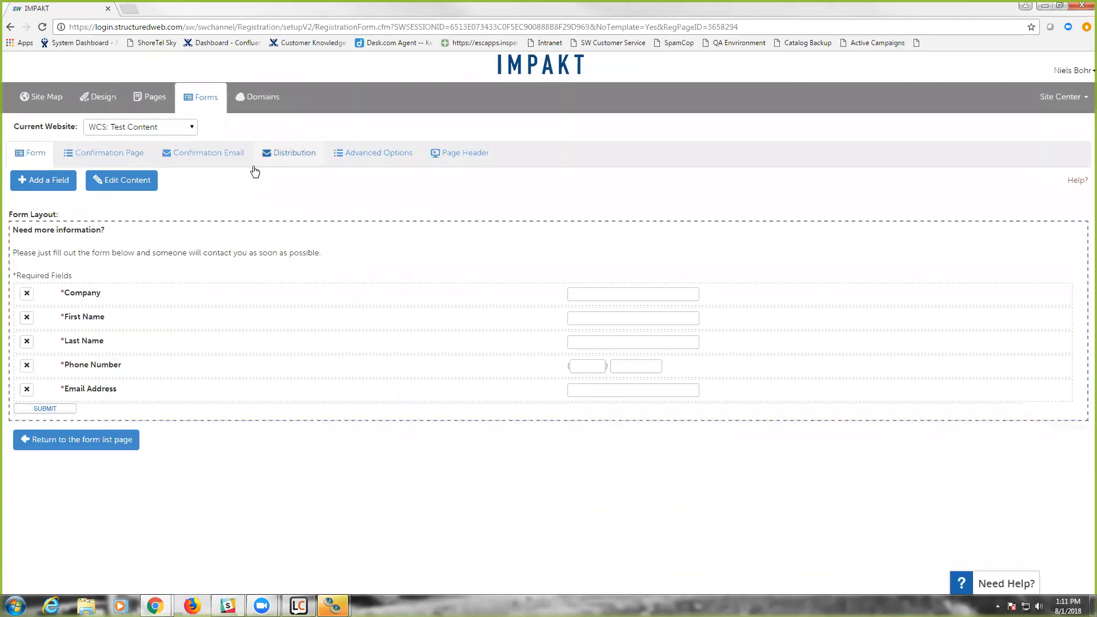
- In the form's distribution settings, set the stage of the task created on submission to Contact Submits Information under Wayne Enterprises Client Call
left_click(294, 154)
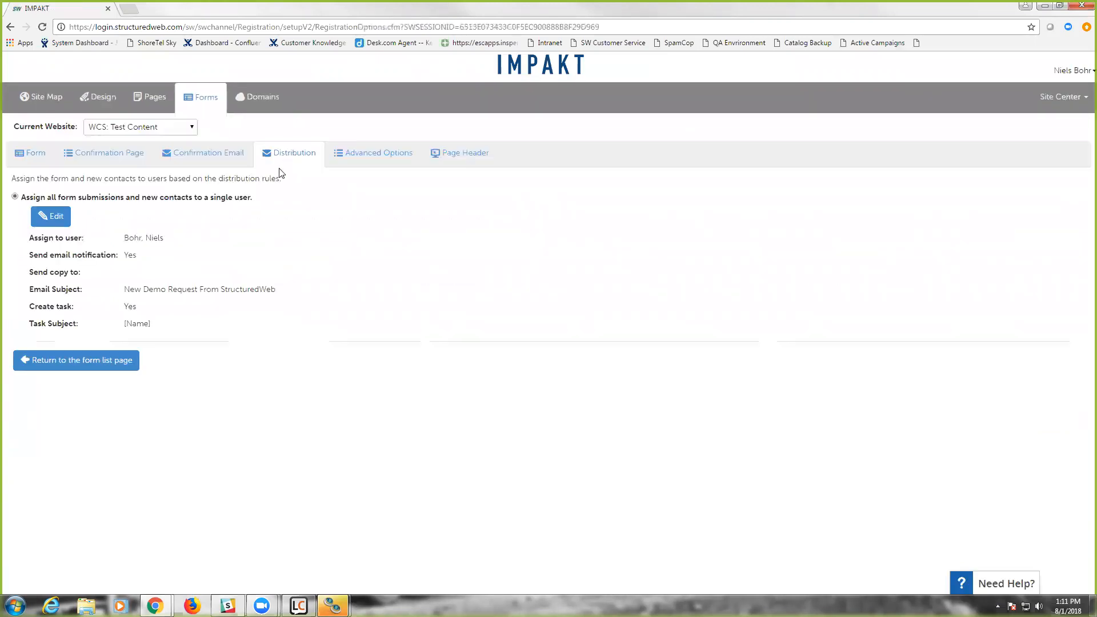
left_click(42, 218)
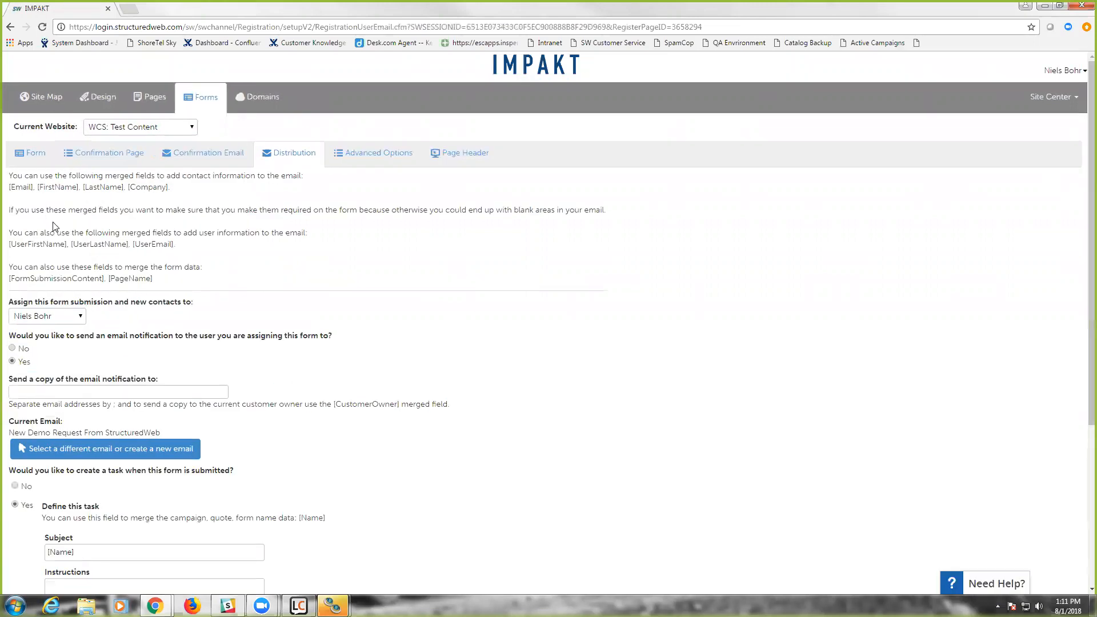
scroll(53, 226, "down", 3)
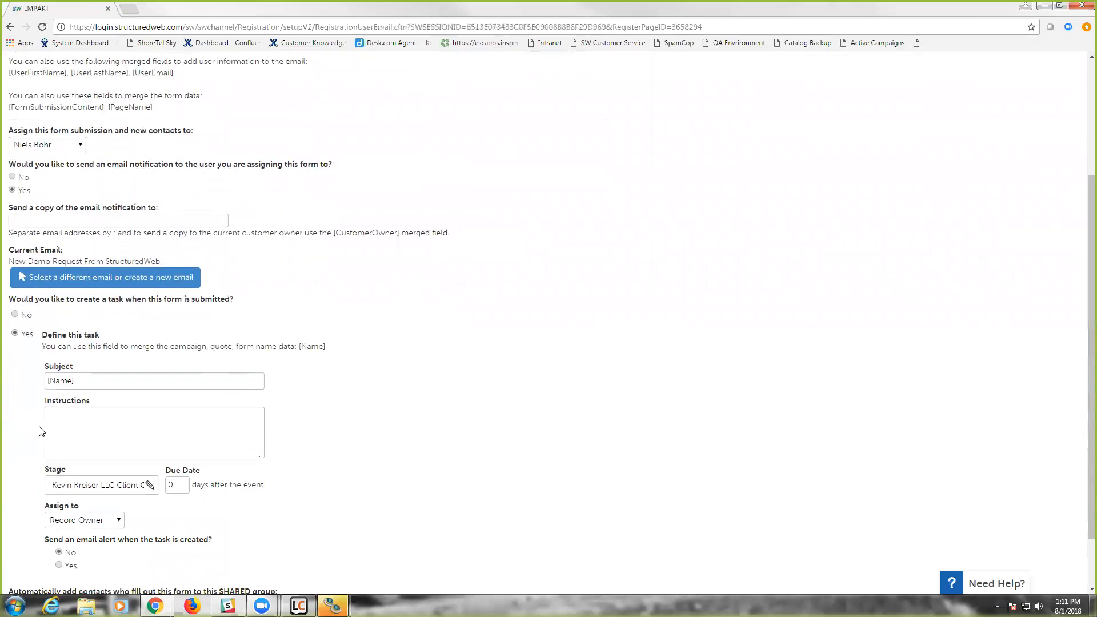
left_click(81, 486)
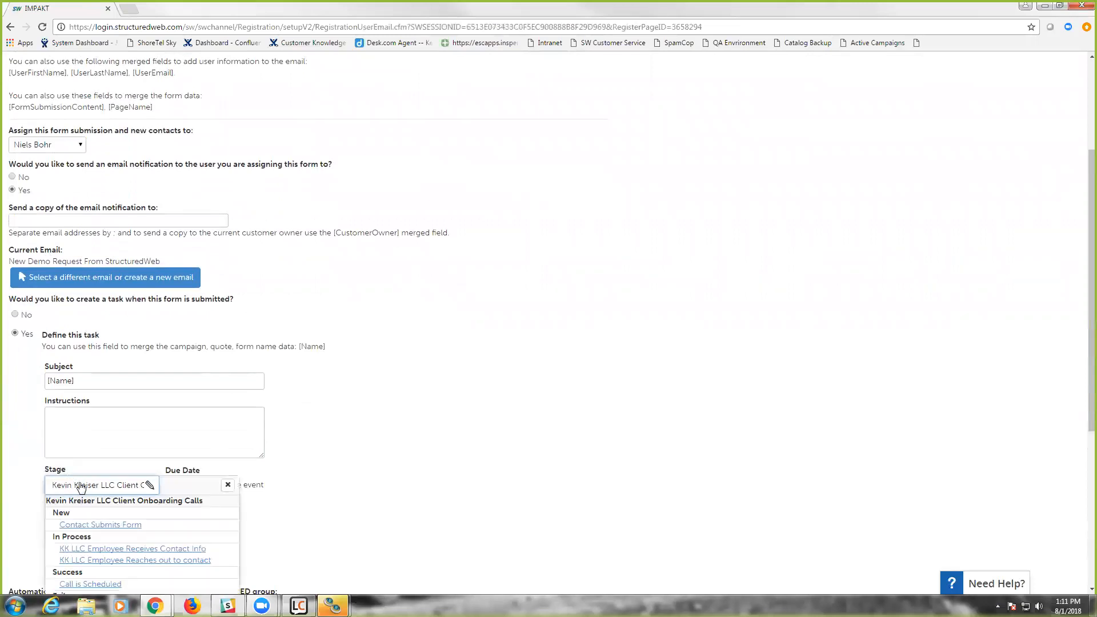
scroll(80, 486, "down", 5)
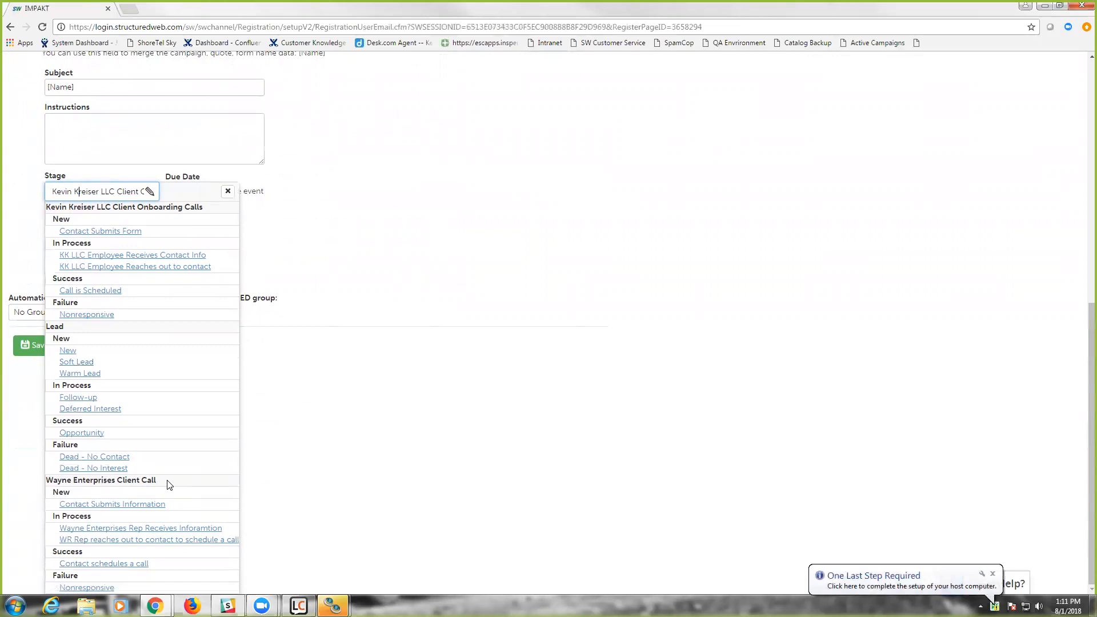
left_click(81, 505)
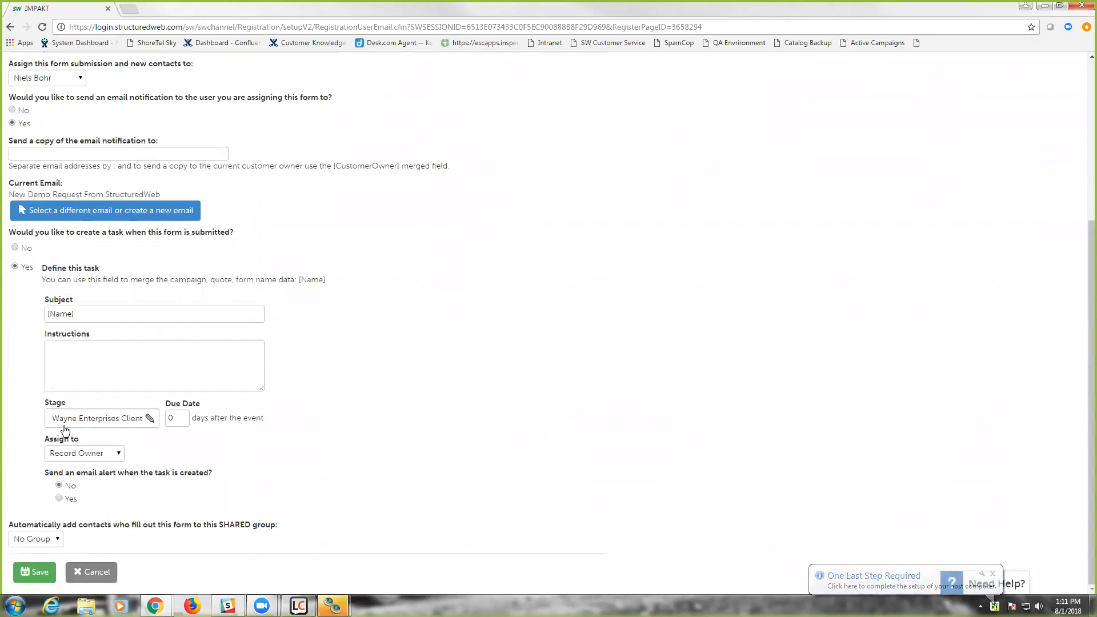
- Review the form's submission task settings and save the distribution settings
scroll(81, 355, "up", 2)
scroll(80, 355, "down", 2)
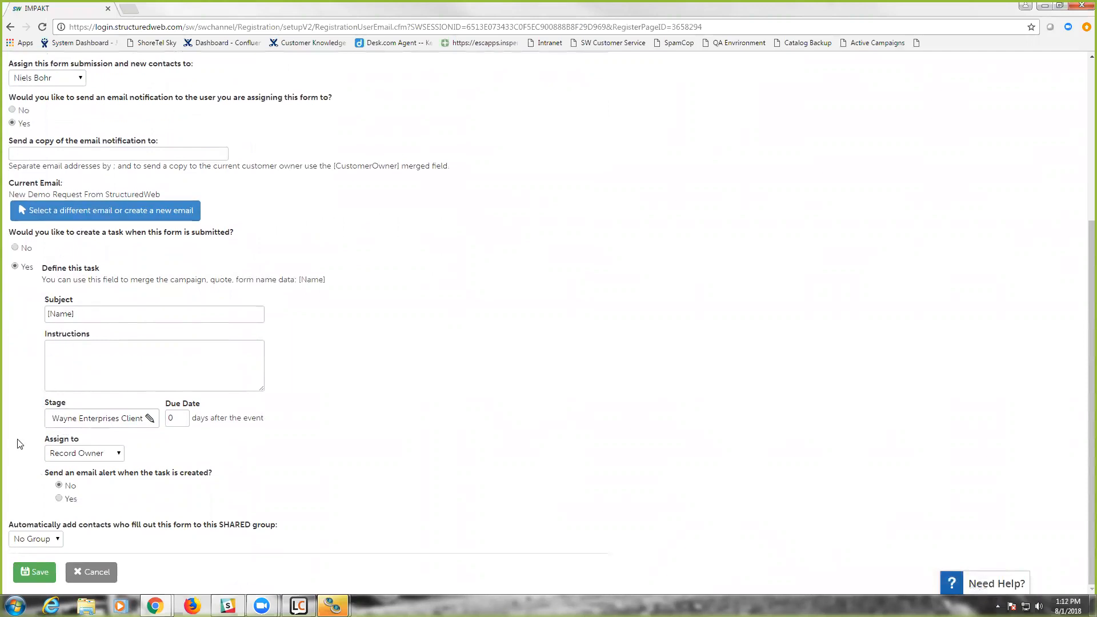
left_click(30, 574)
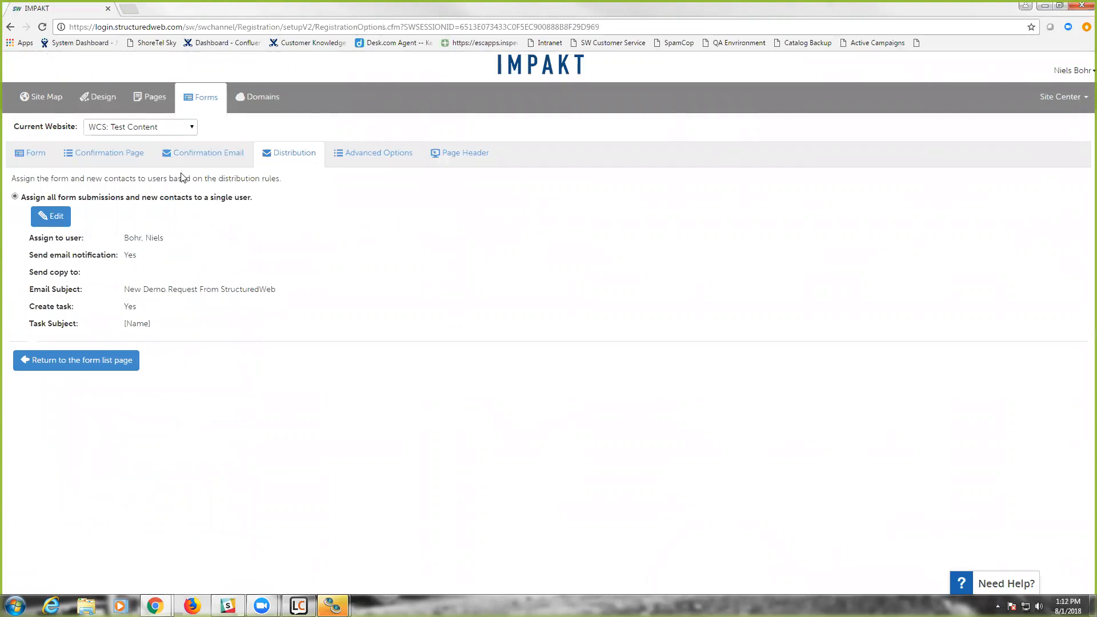
- Switch from the Site Center to Lead Management and open its list of leads
left_click(1044, 98)
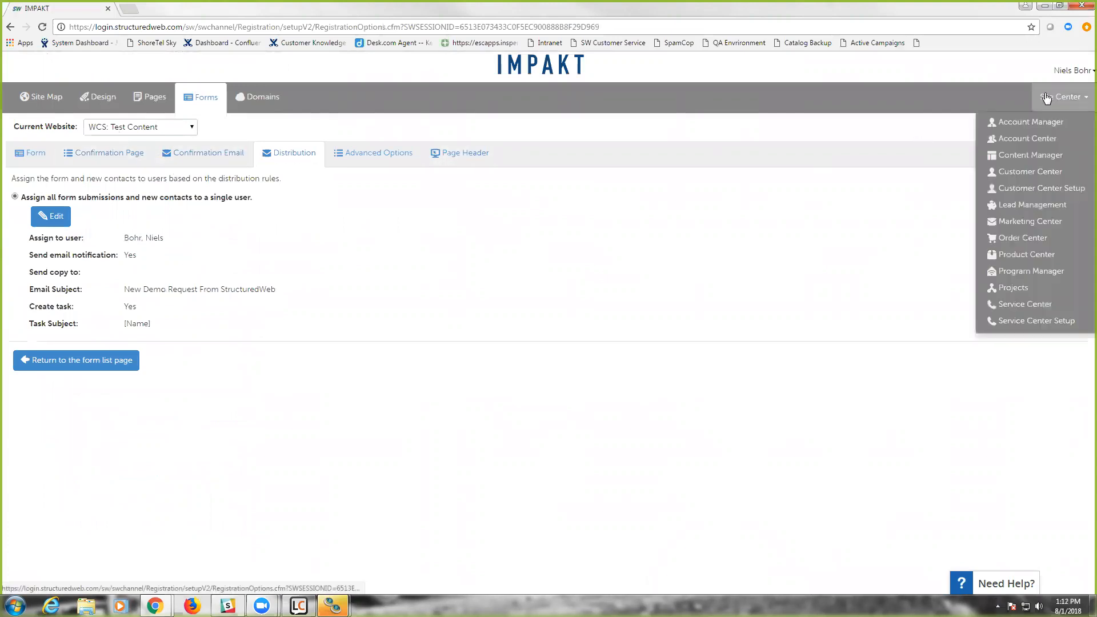
left_click(1021, 204)
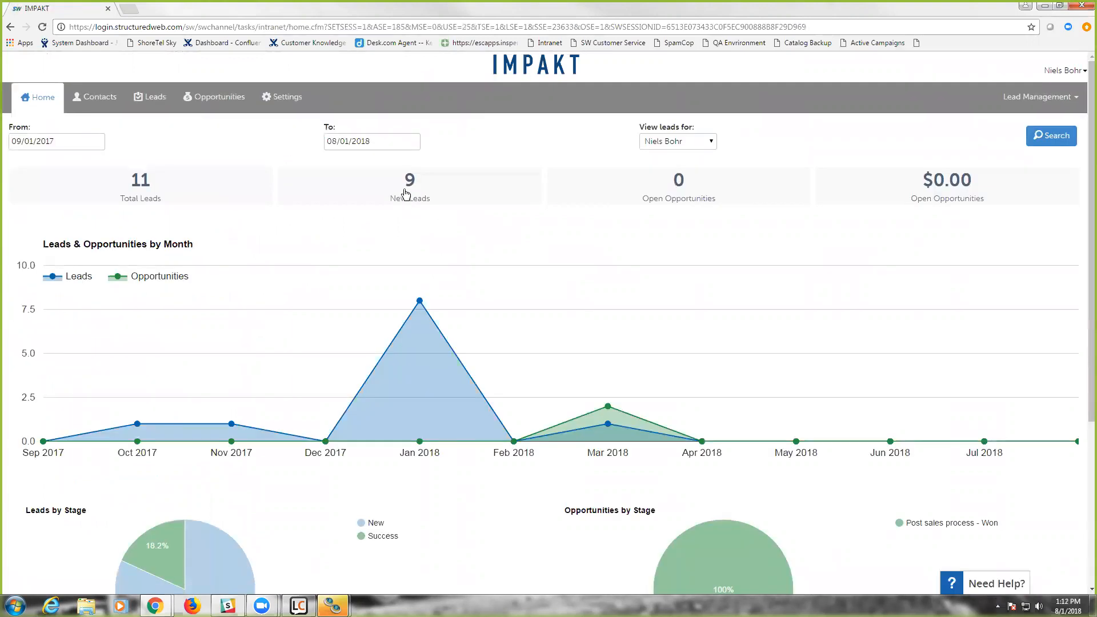
left_click(154, 102)
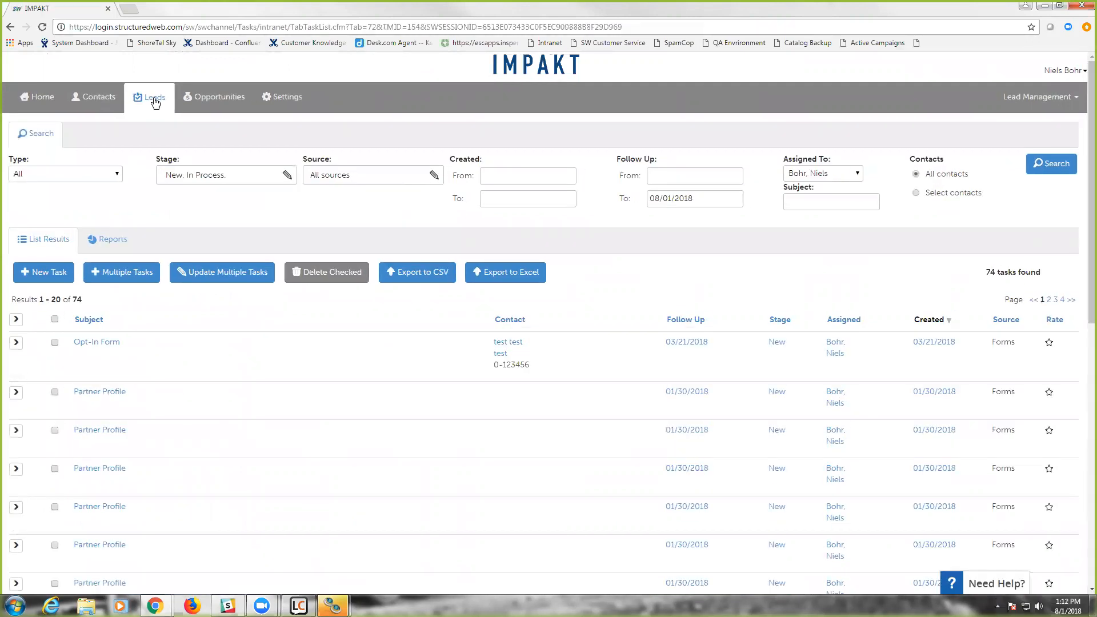
- Filter the leads by the Wayne Enterprises Client Call type, keeping the New and In Process stages selected
left_click(117, 177)
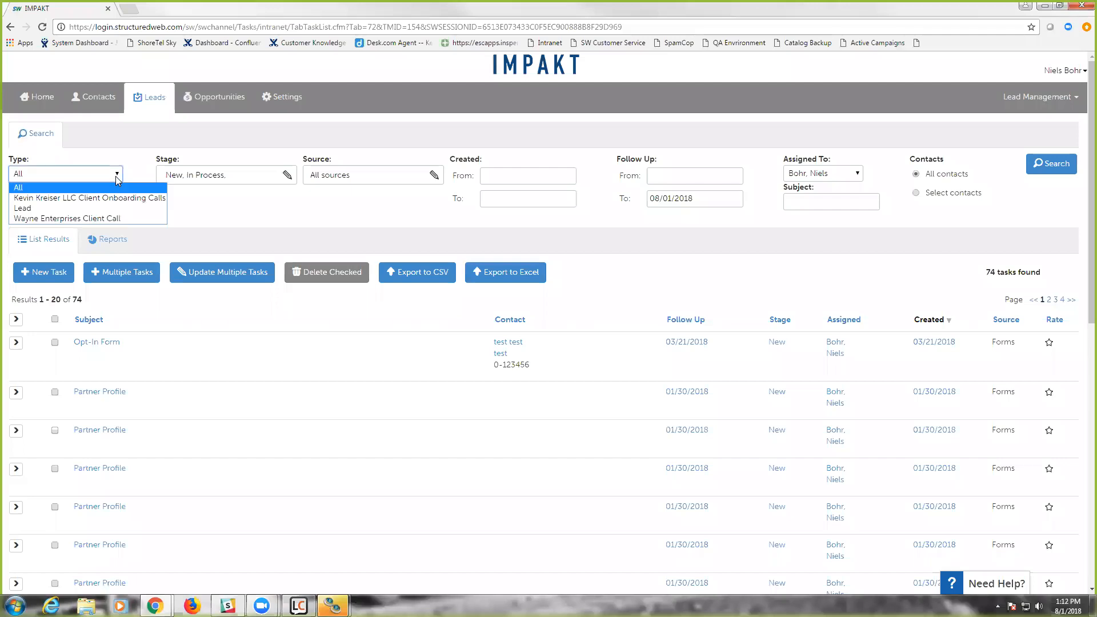
left_click(117, 178)
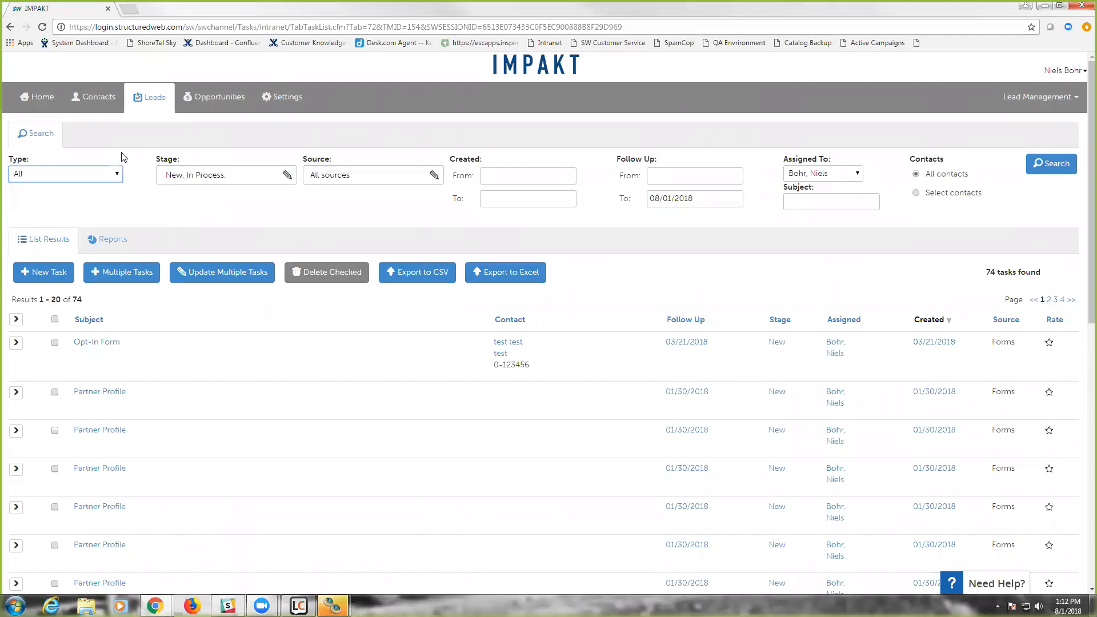
left_click(112, 177)
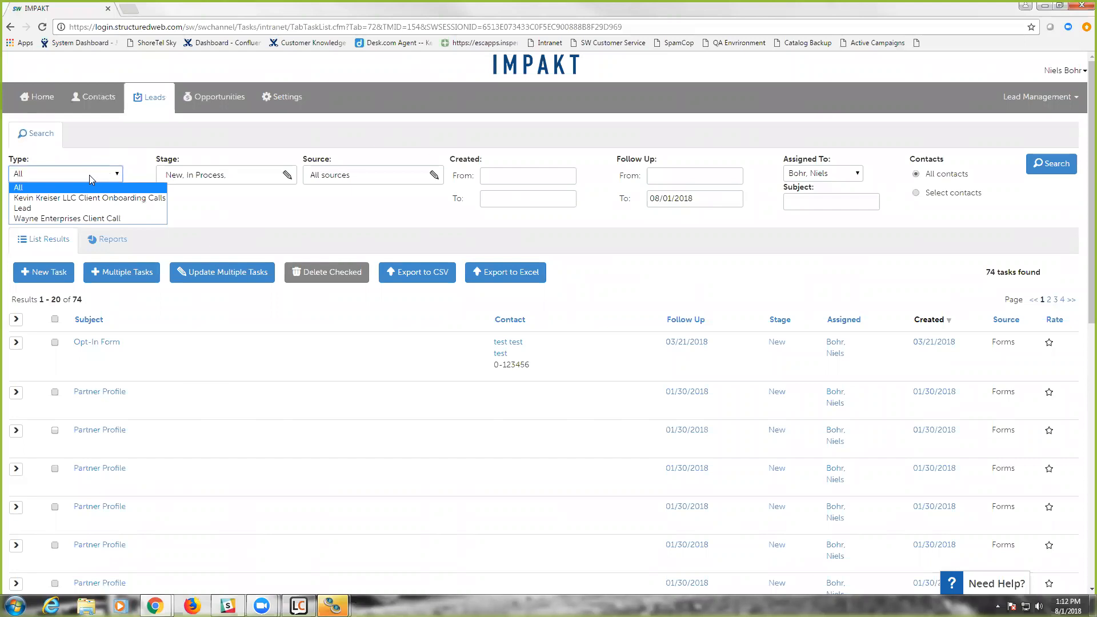
left_click(40, 219)
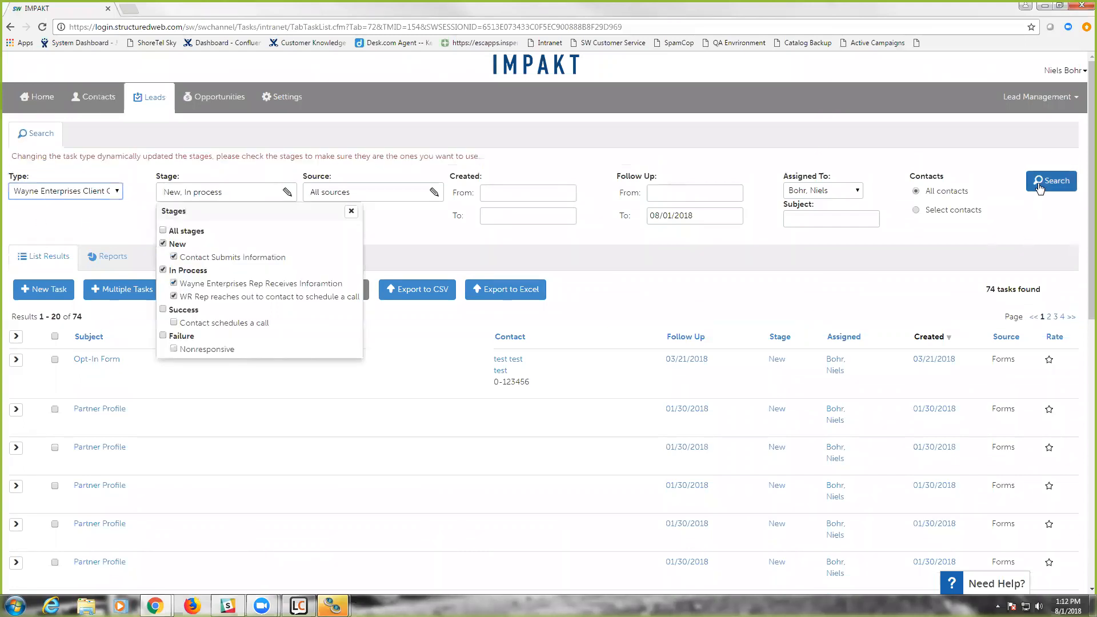
left_click(1040, 189)
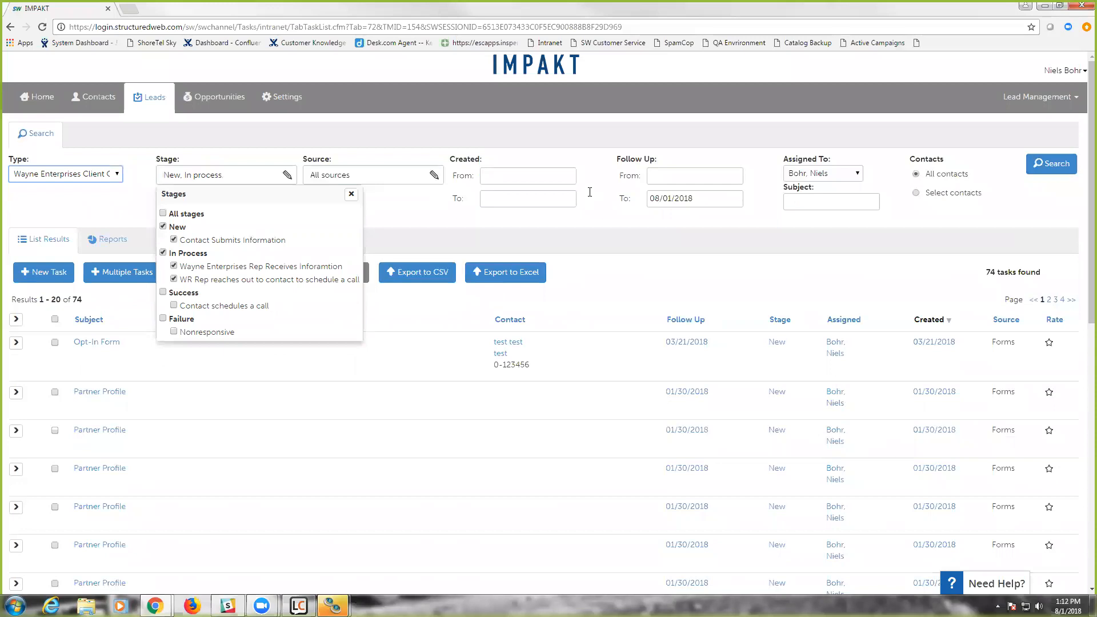
left_click(289, 177)
- Clear the follow-up end date, set the assignee filter to All Users, and run the lead search
left_click(702, 200)
left_click_drag(698, 198, 589, 201)
key("BackSpace")
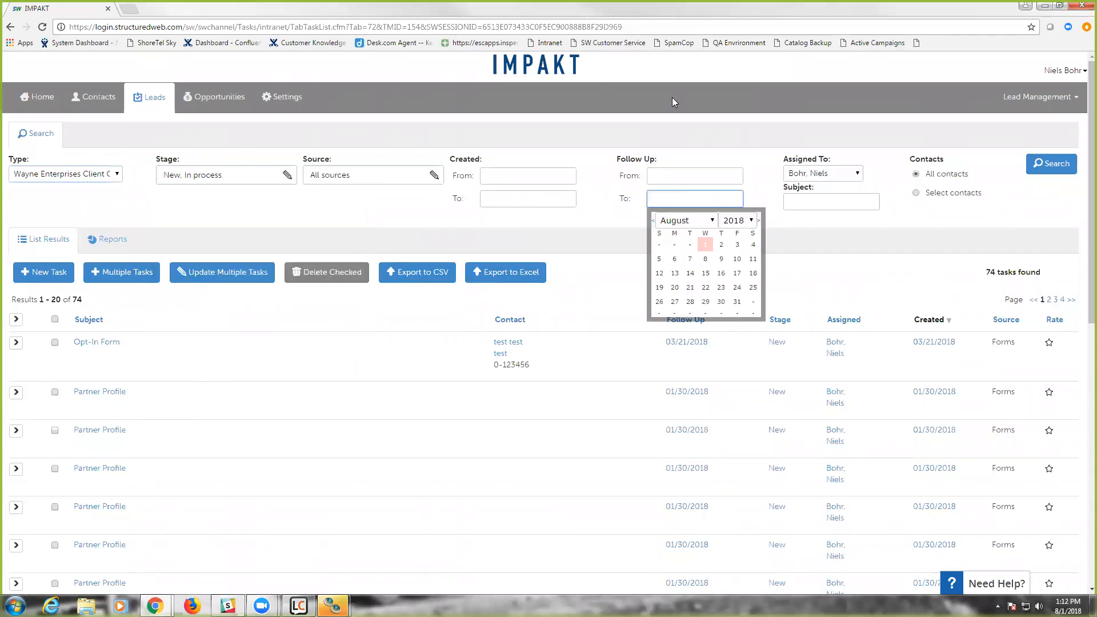
left_click(803, 173)
left_click(804, 186)
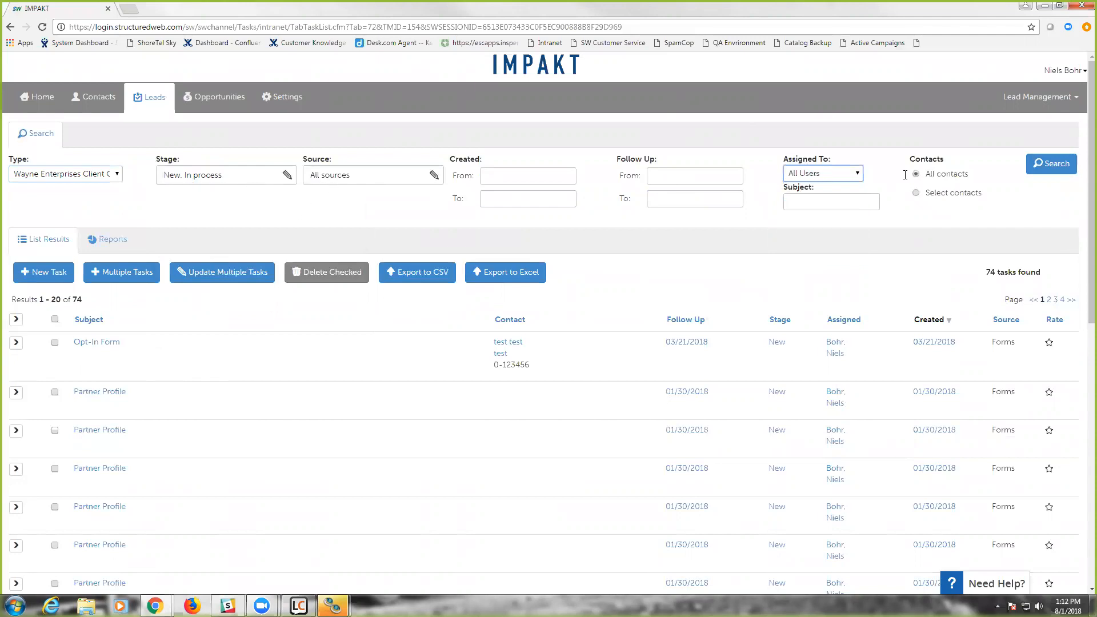
left_click(1029, 166)
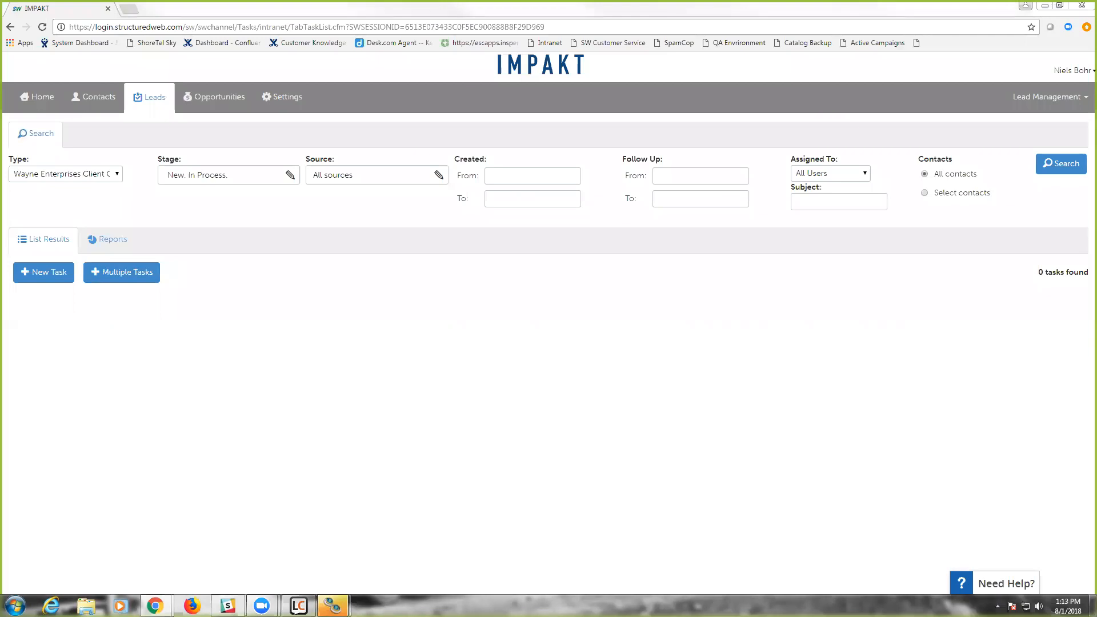
- Switch to the August 1 Training presentation in Google Slides and present its Additional Help slide full screen
left_click_drag(821, 4, 781, 8)
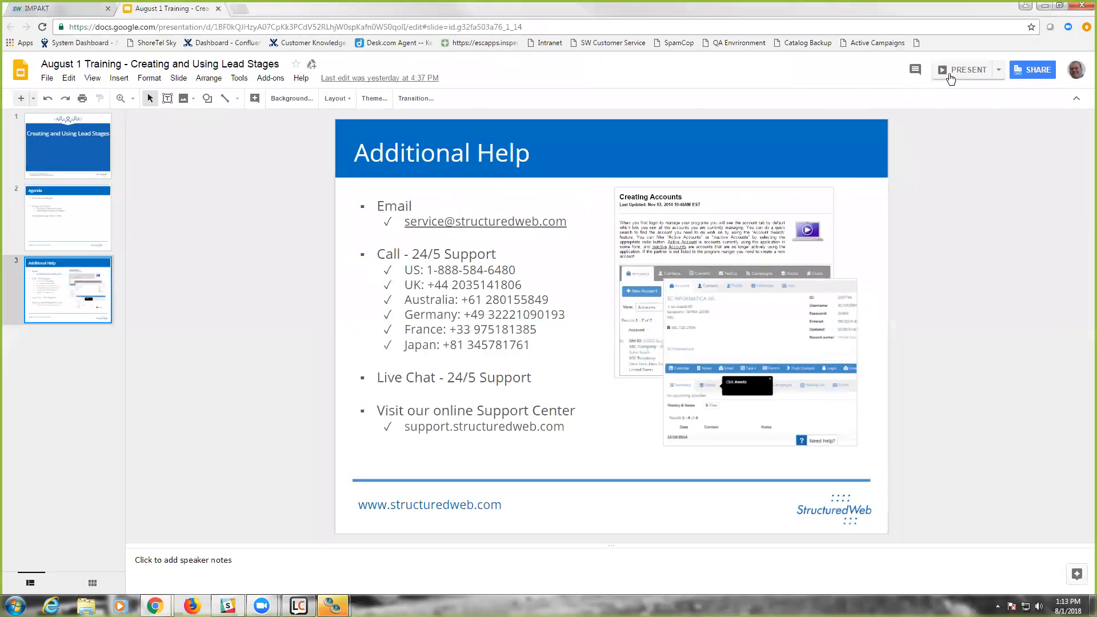
left_click(951, 78)
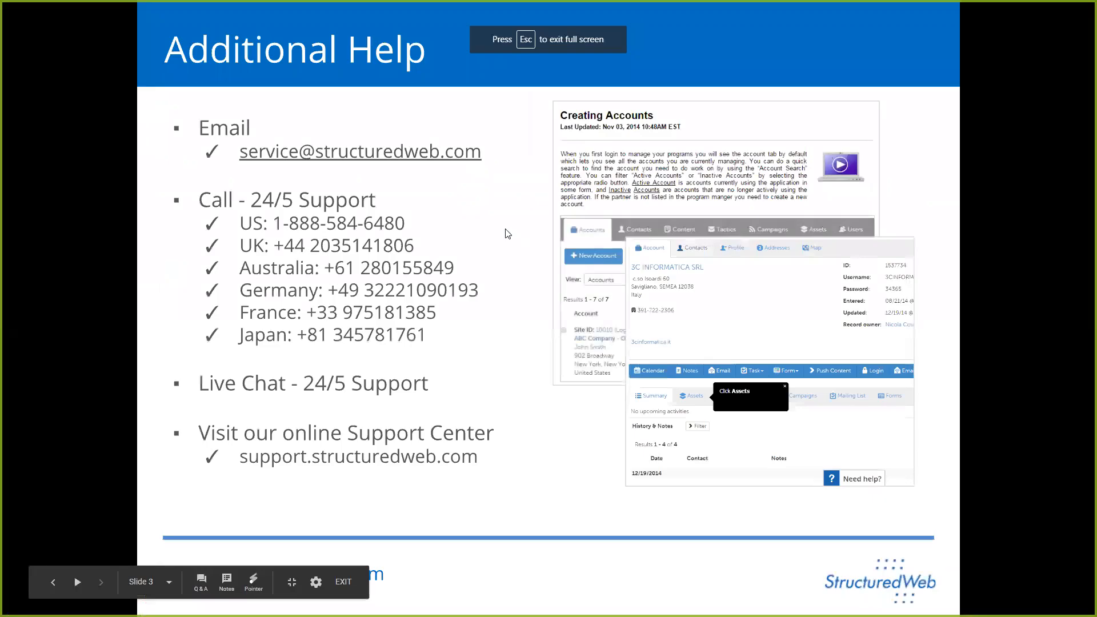